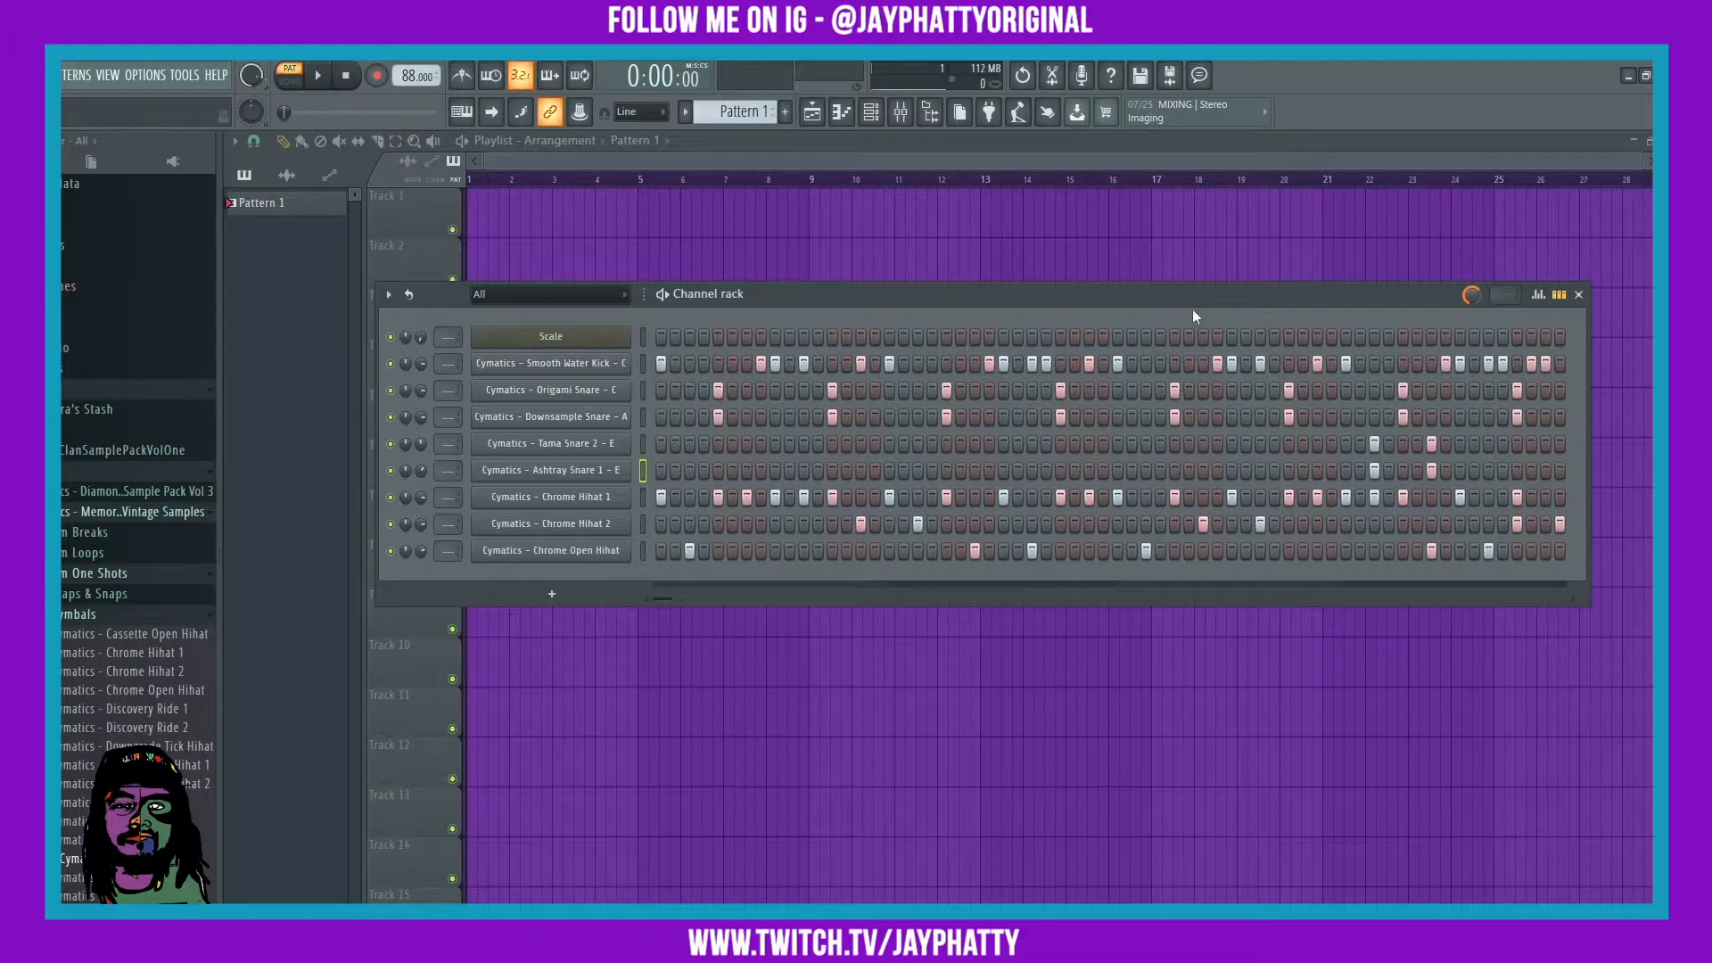
- Play the dry drum pattern from the channel rack and stop playback
key(space)
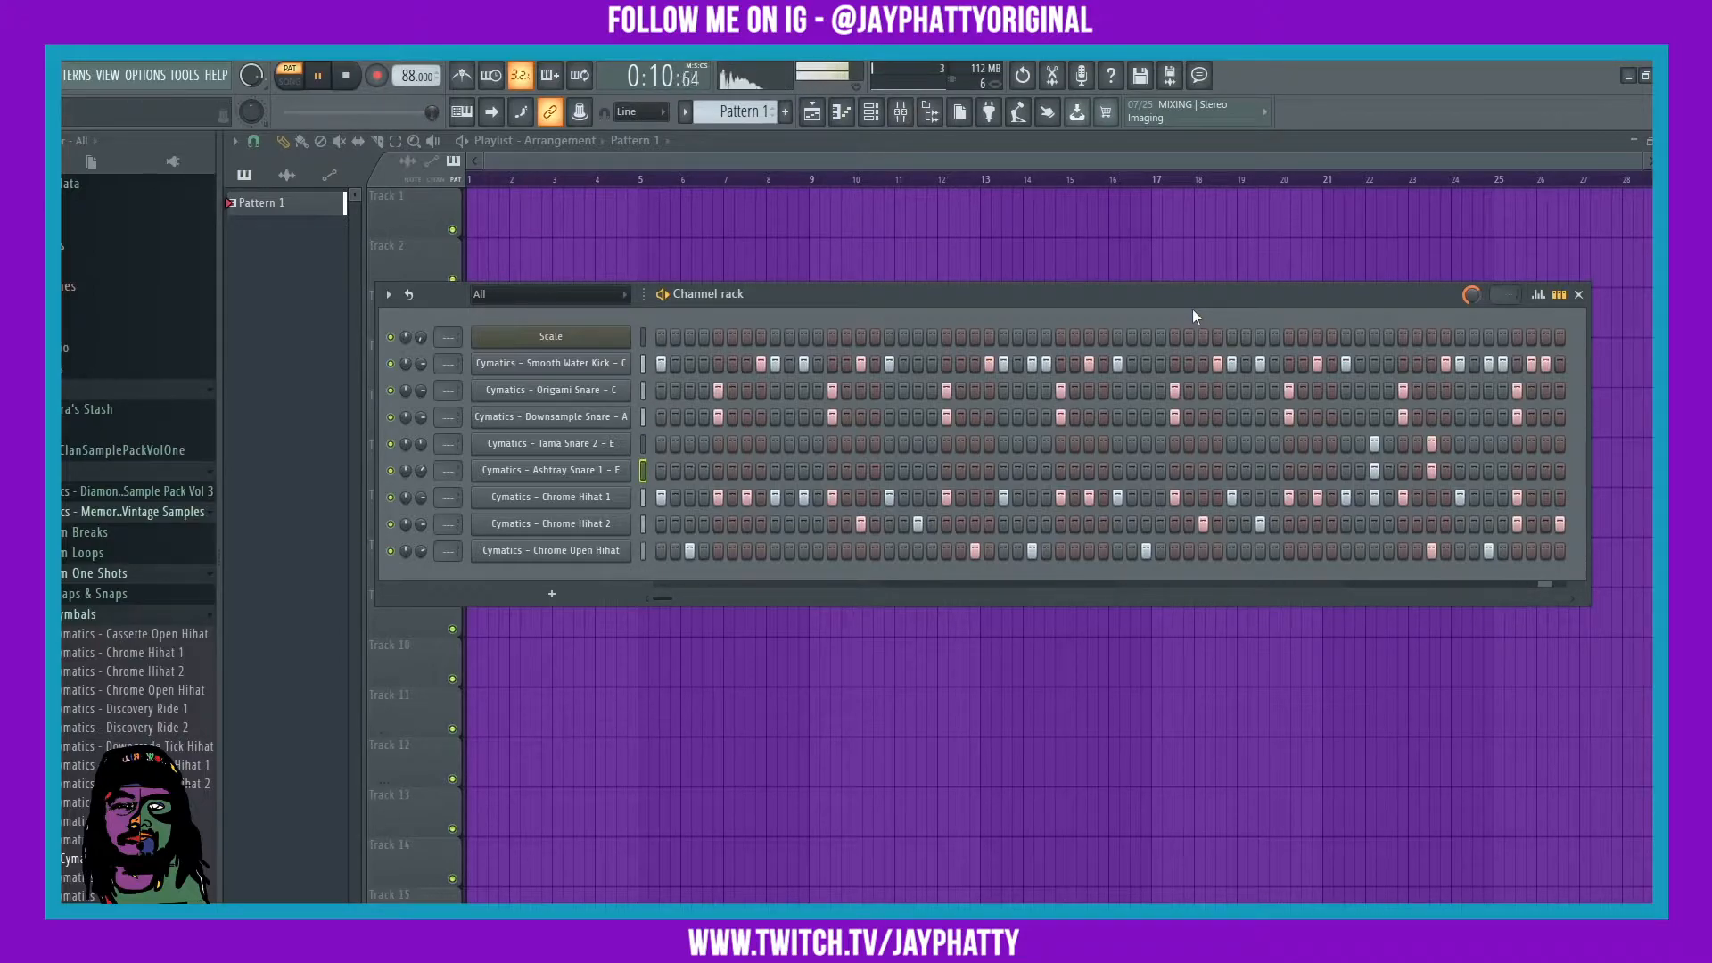
key(space)
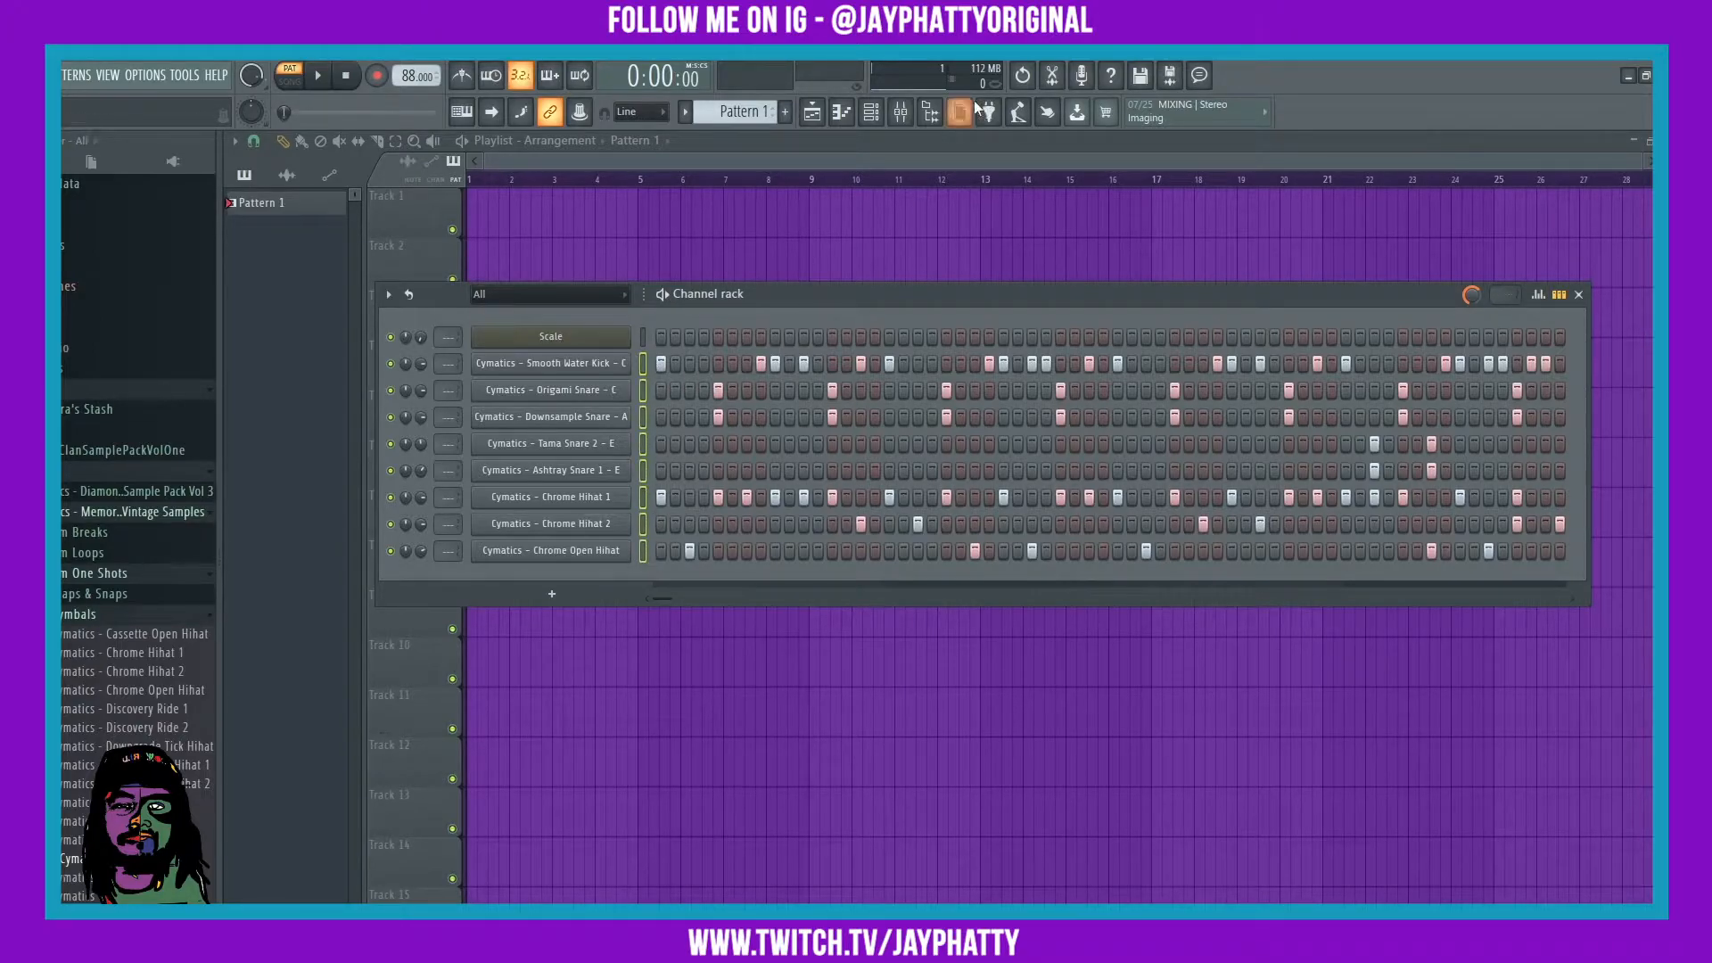
- Route the drum channels to mixer tracks starting from Insert 4, and send those eight tracks to the DrumBus
click(900, 111)
click(572, 482)
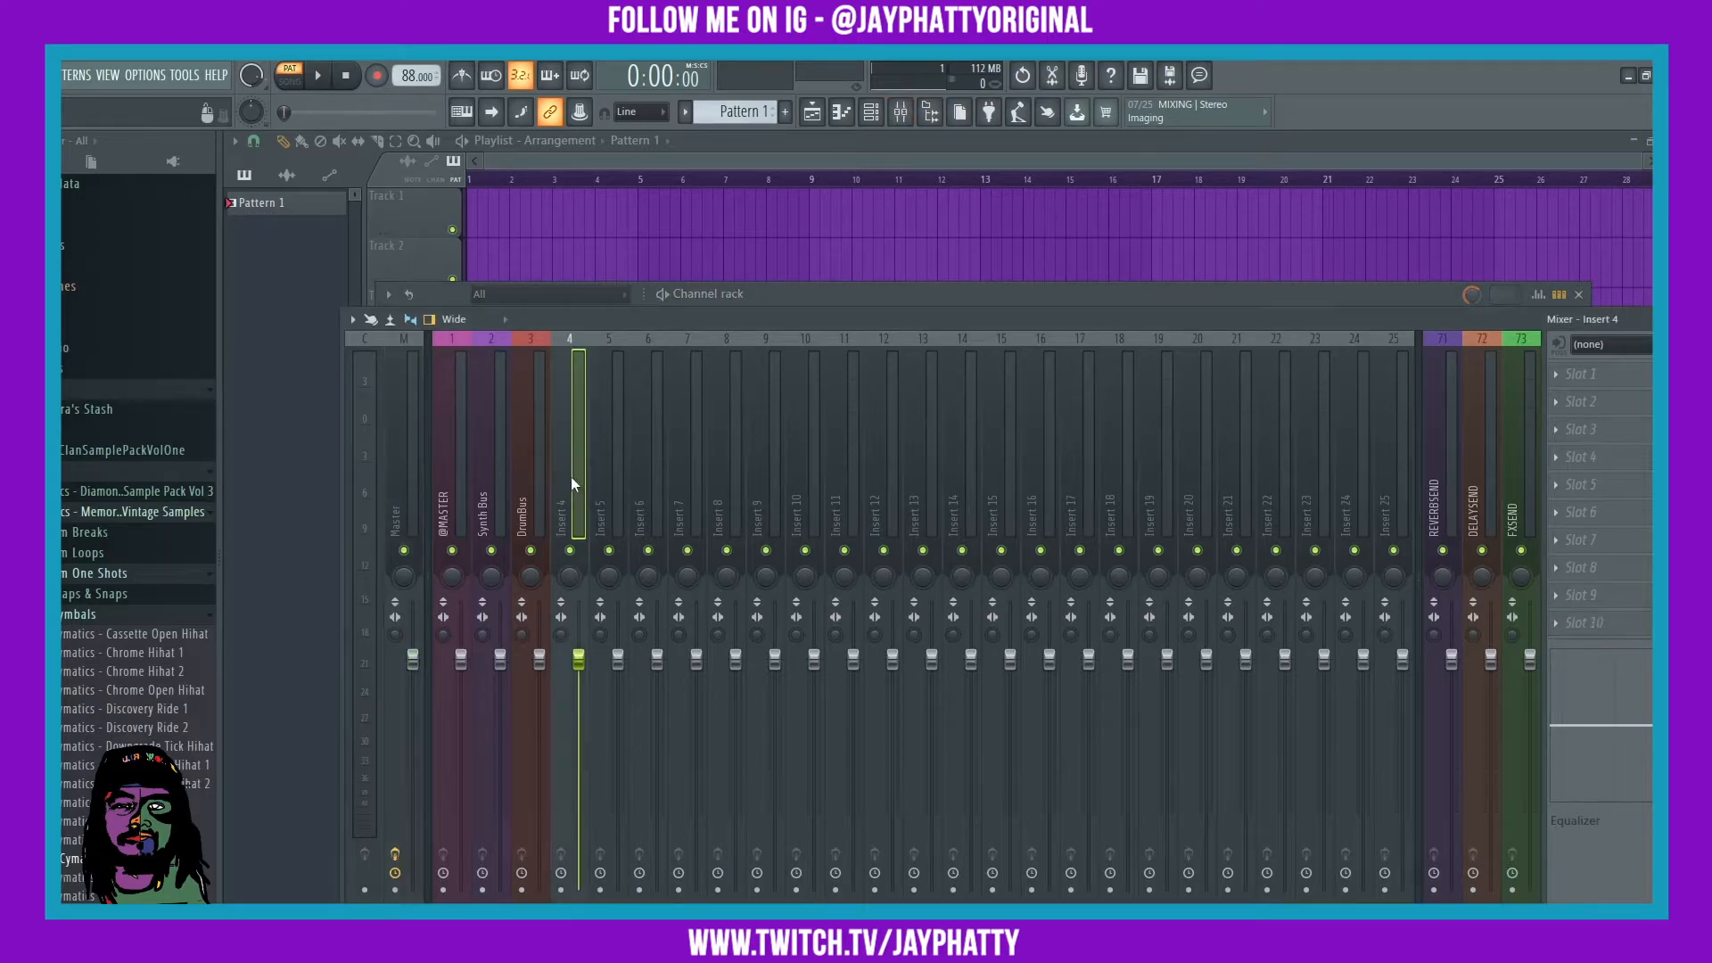
right_click(563, 472)
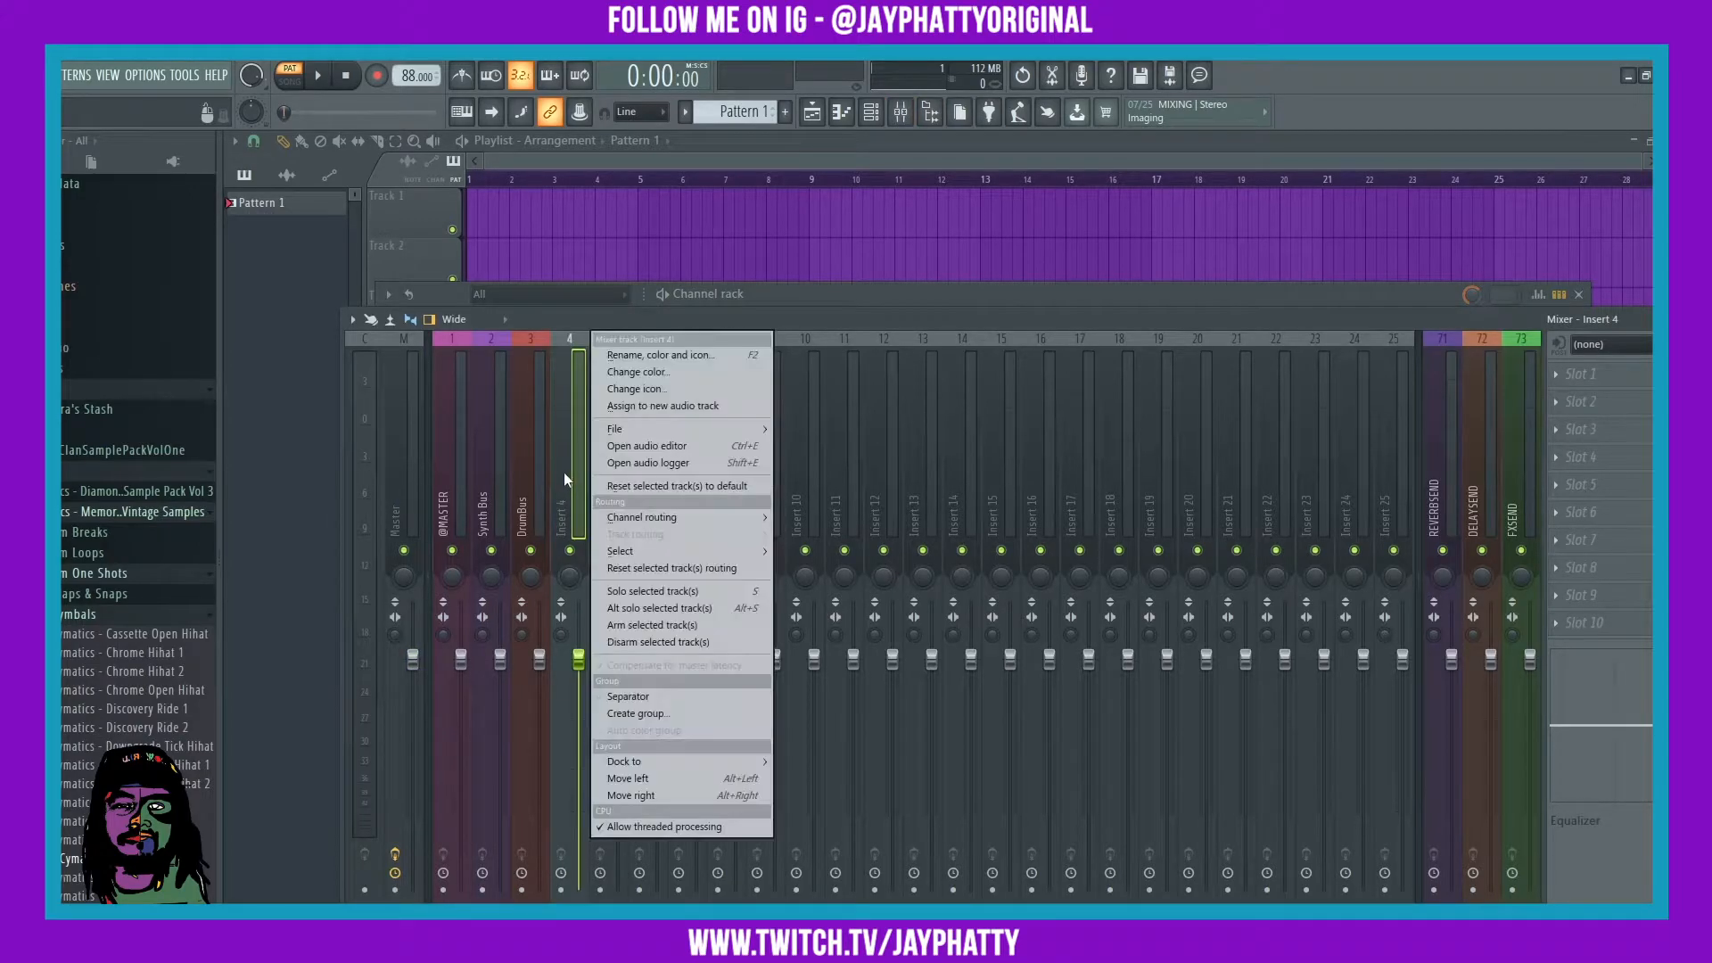
mouse_move(635, 517)
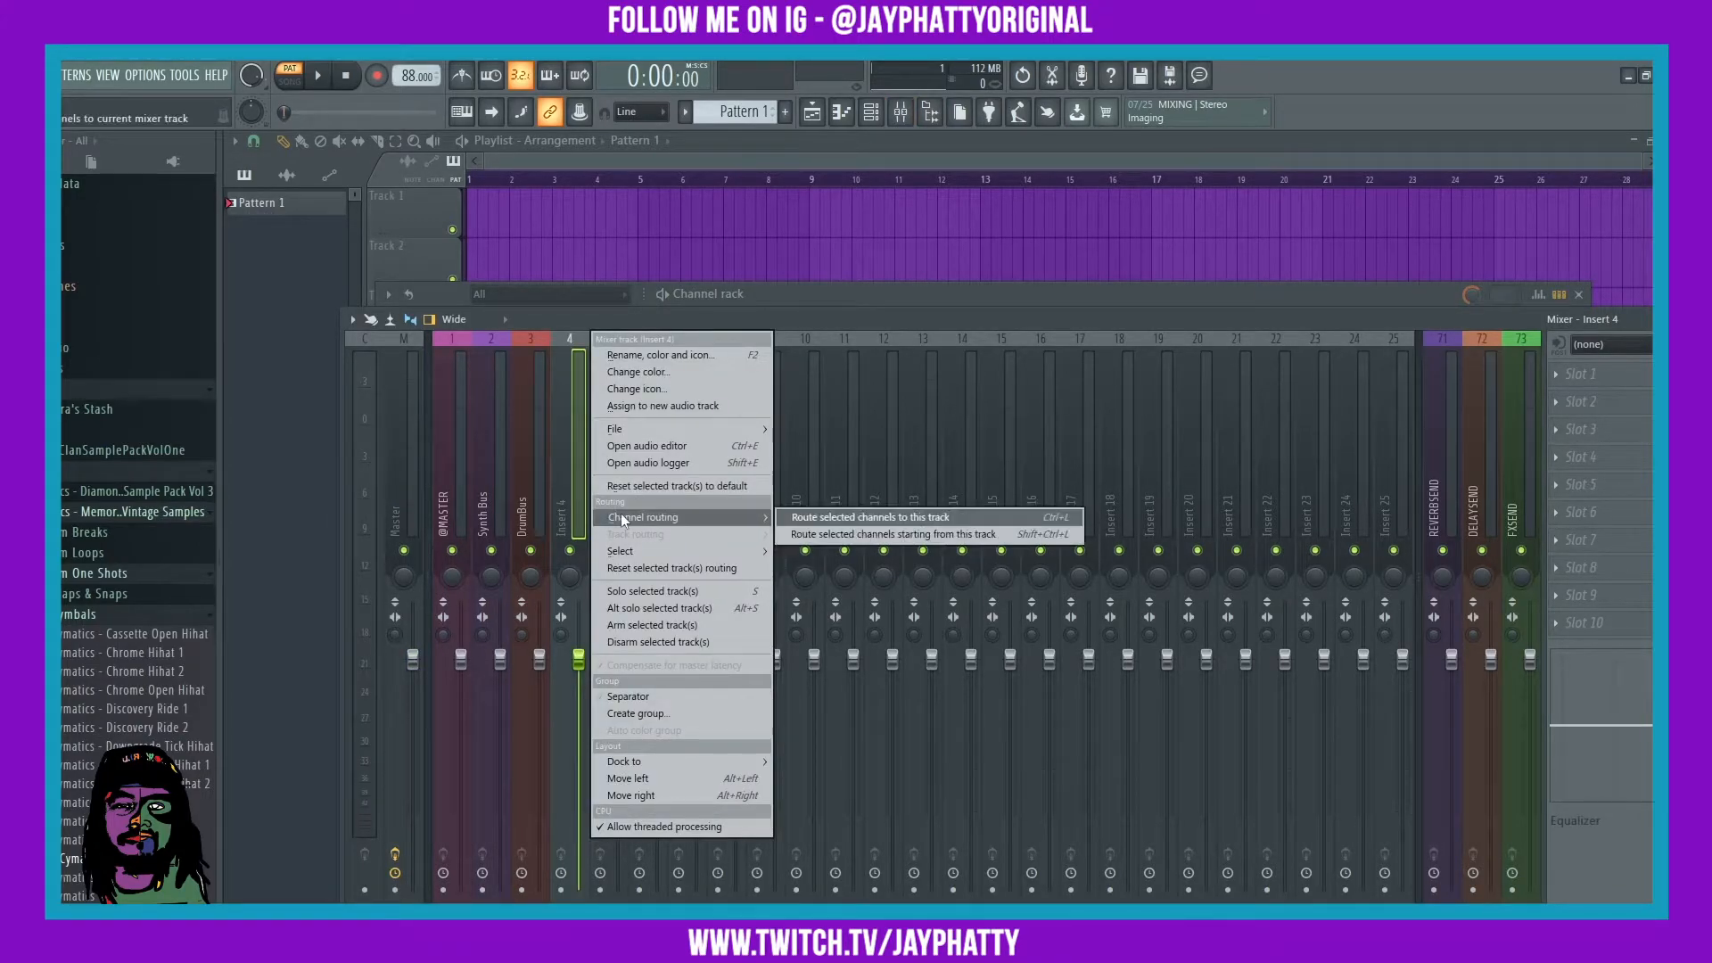
click(847, 540)
drag(568, 437, 838, 472)
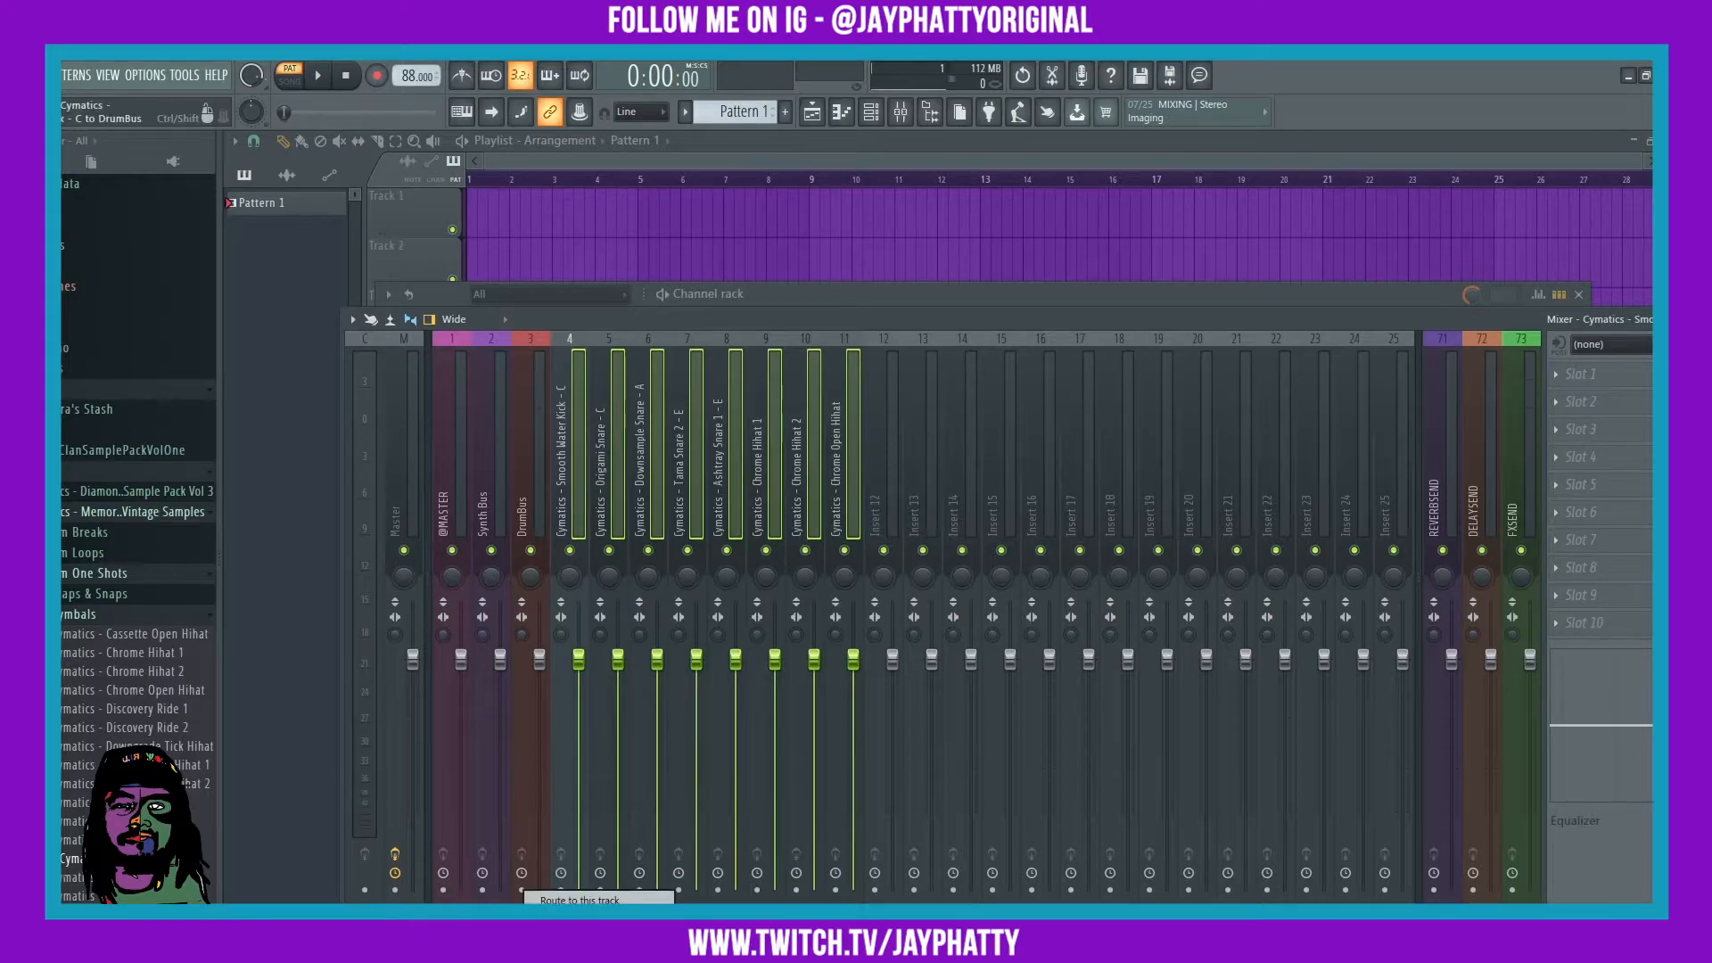
- Load Fruity Delay 3 into slot 1 of the DrumBus, lower its feedback level and raise its smoothing
click(527, 496)
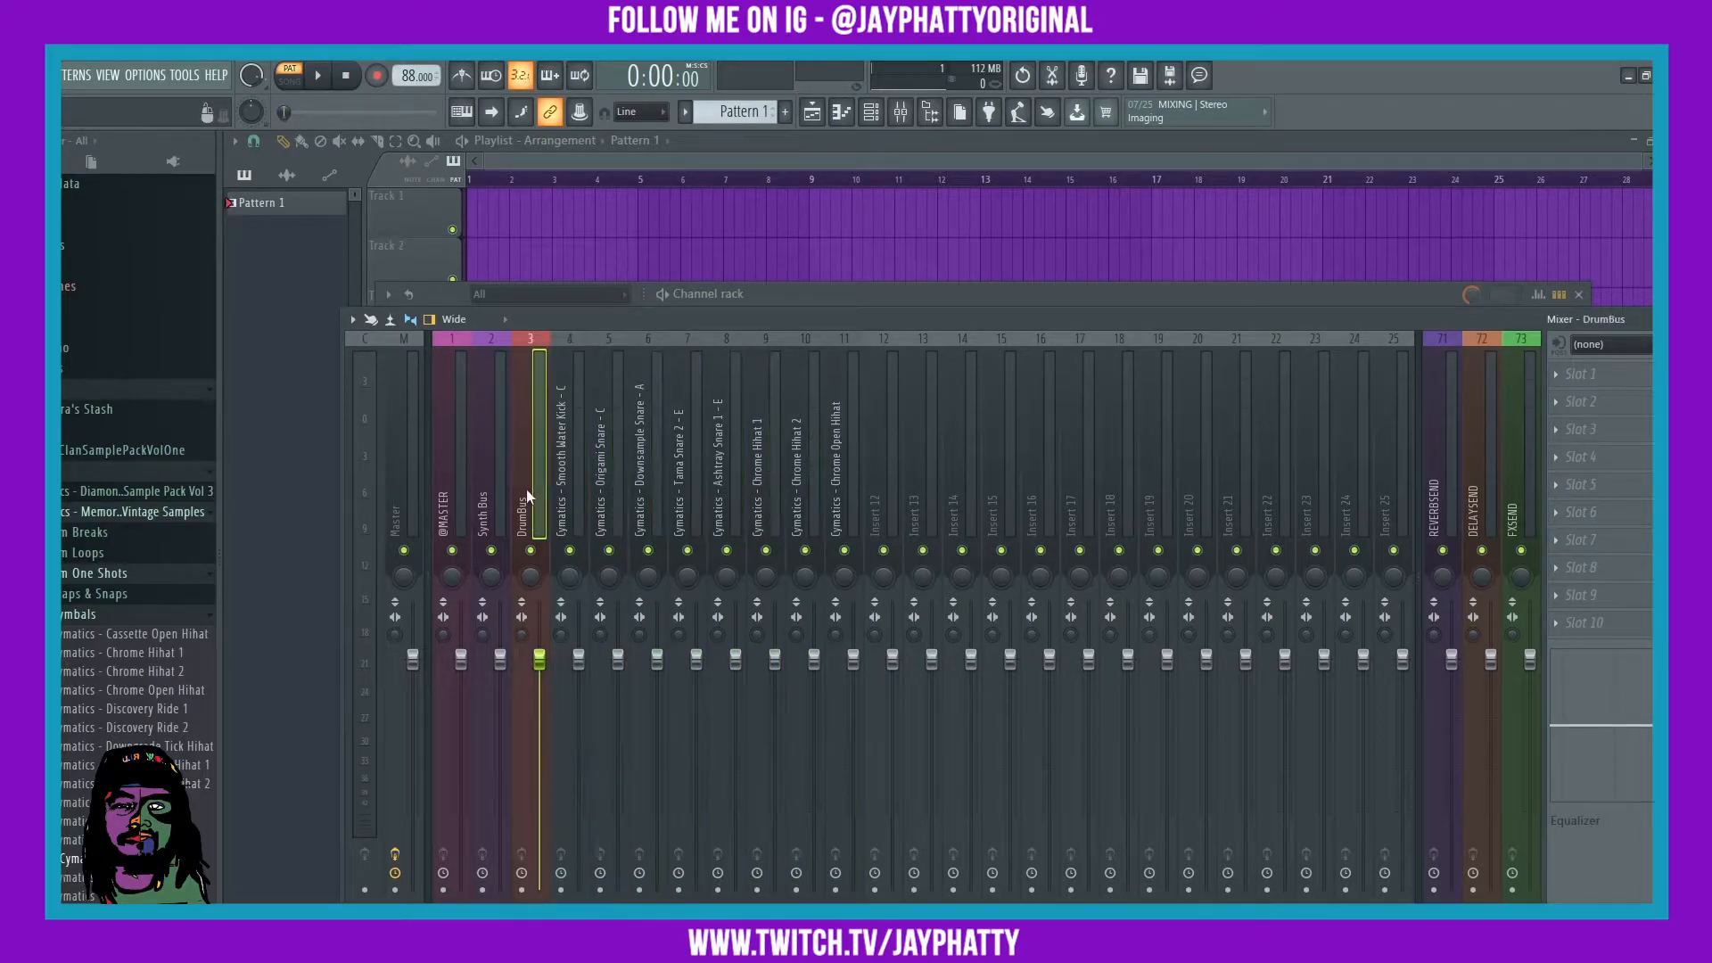
drag(703, 314, 602, 210)
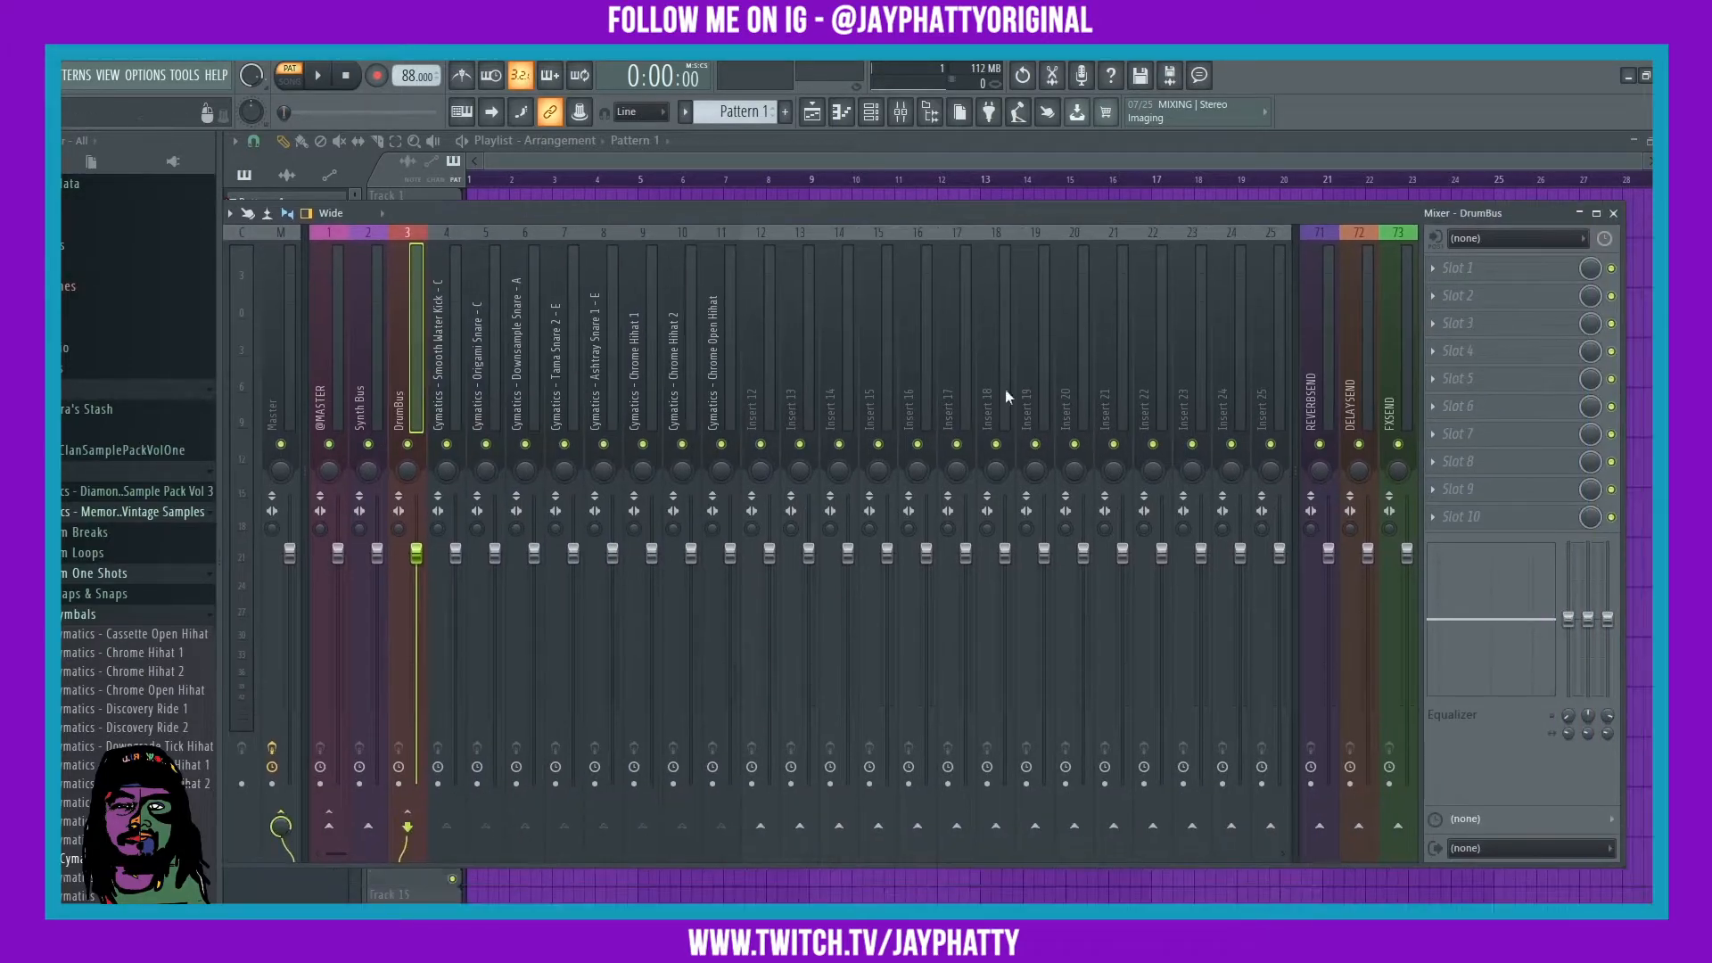
click(1448, 270)
click(1269, 278)
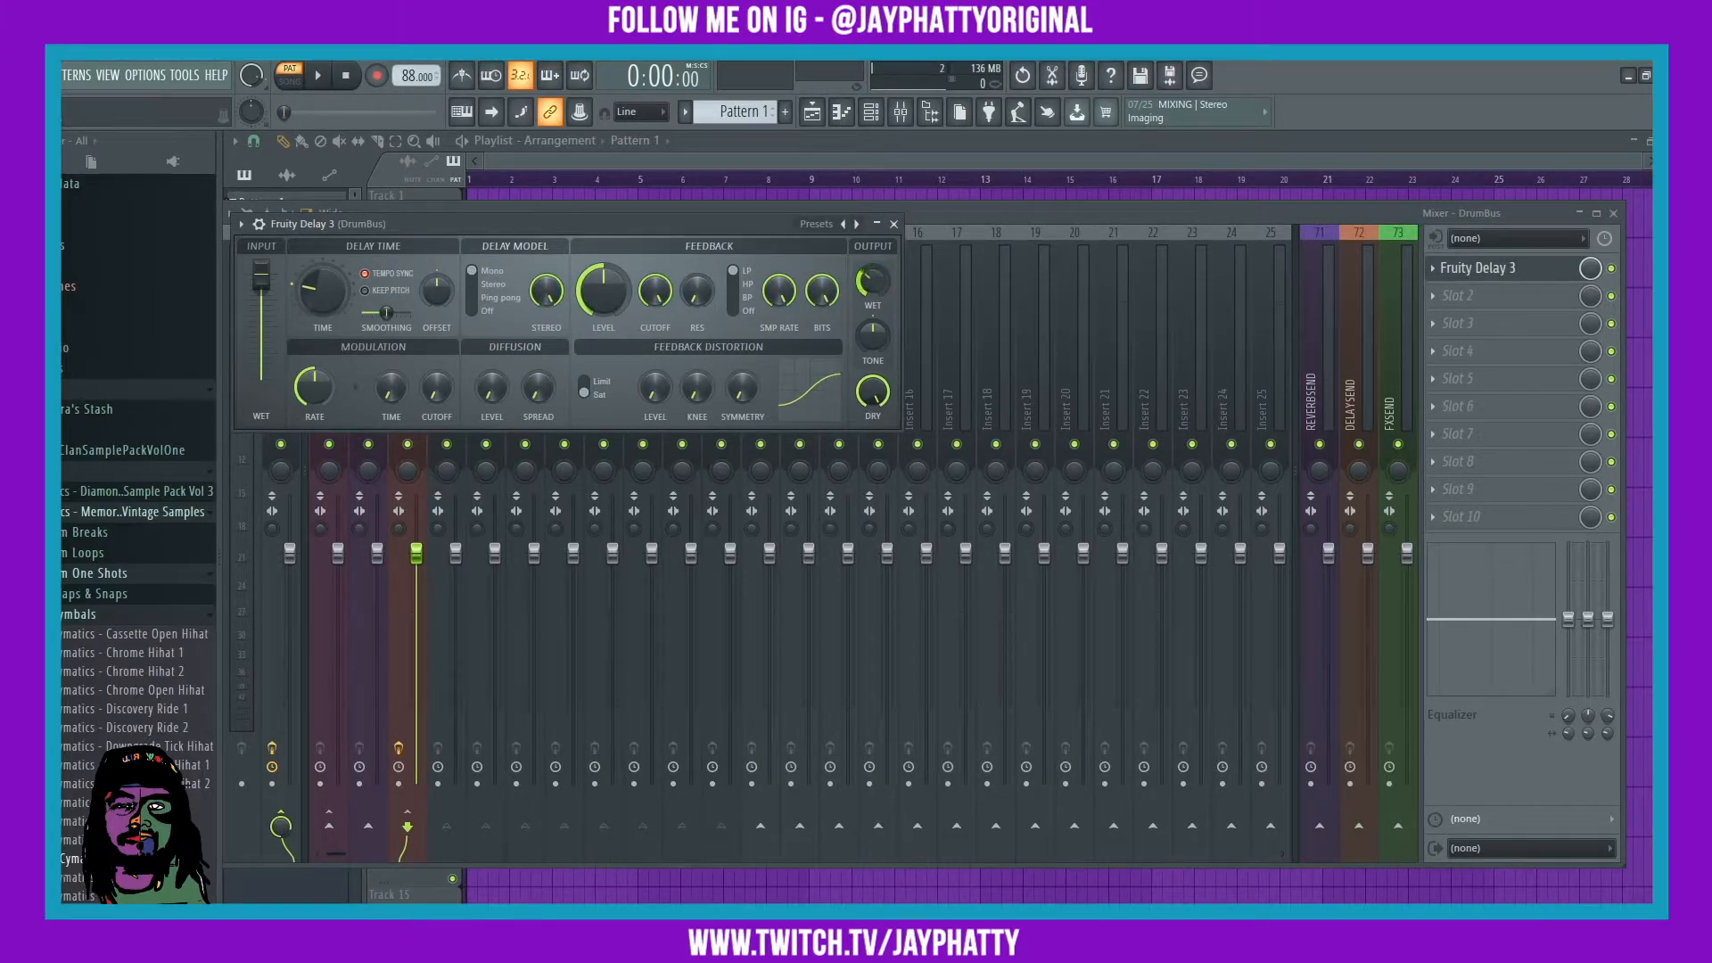
drag(603, 290, 603, 312)
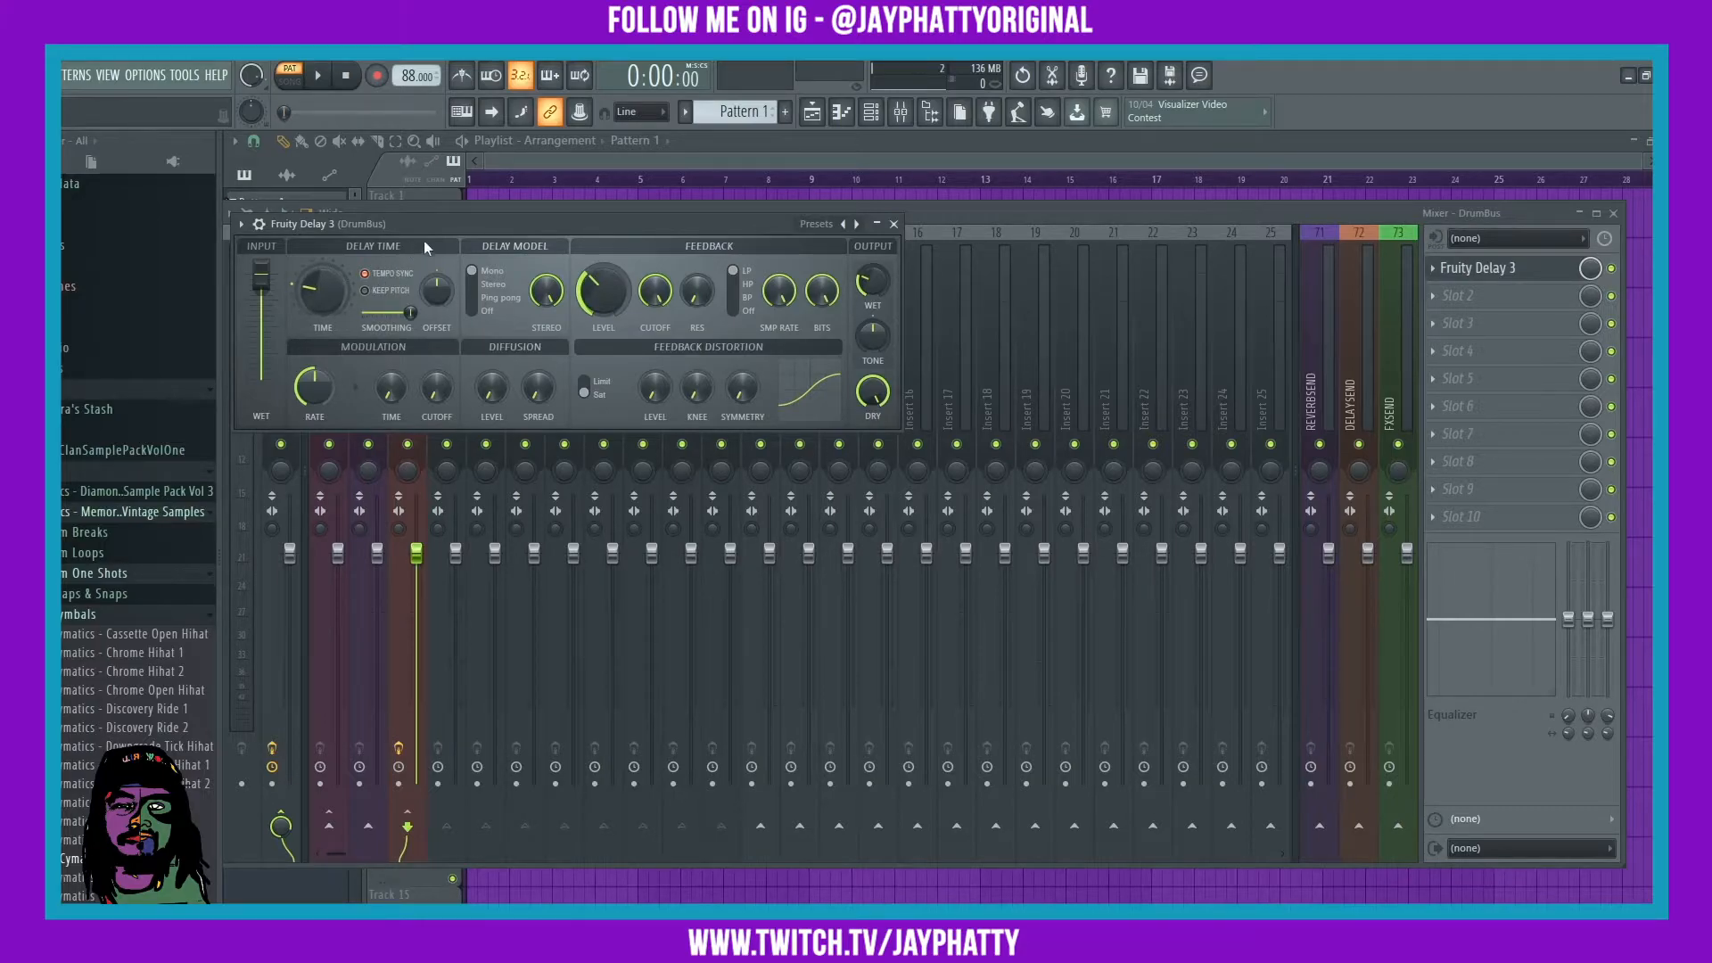
drag(421, 226, 581, 233)
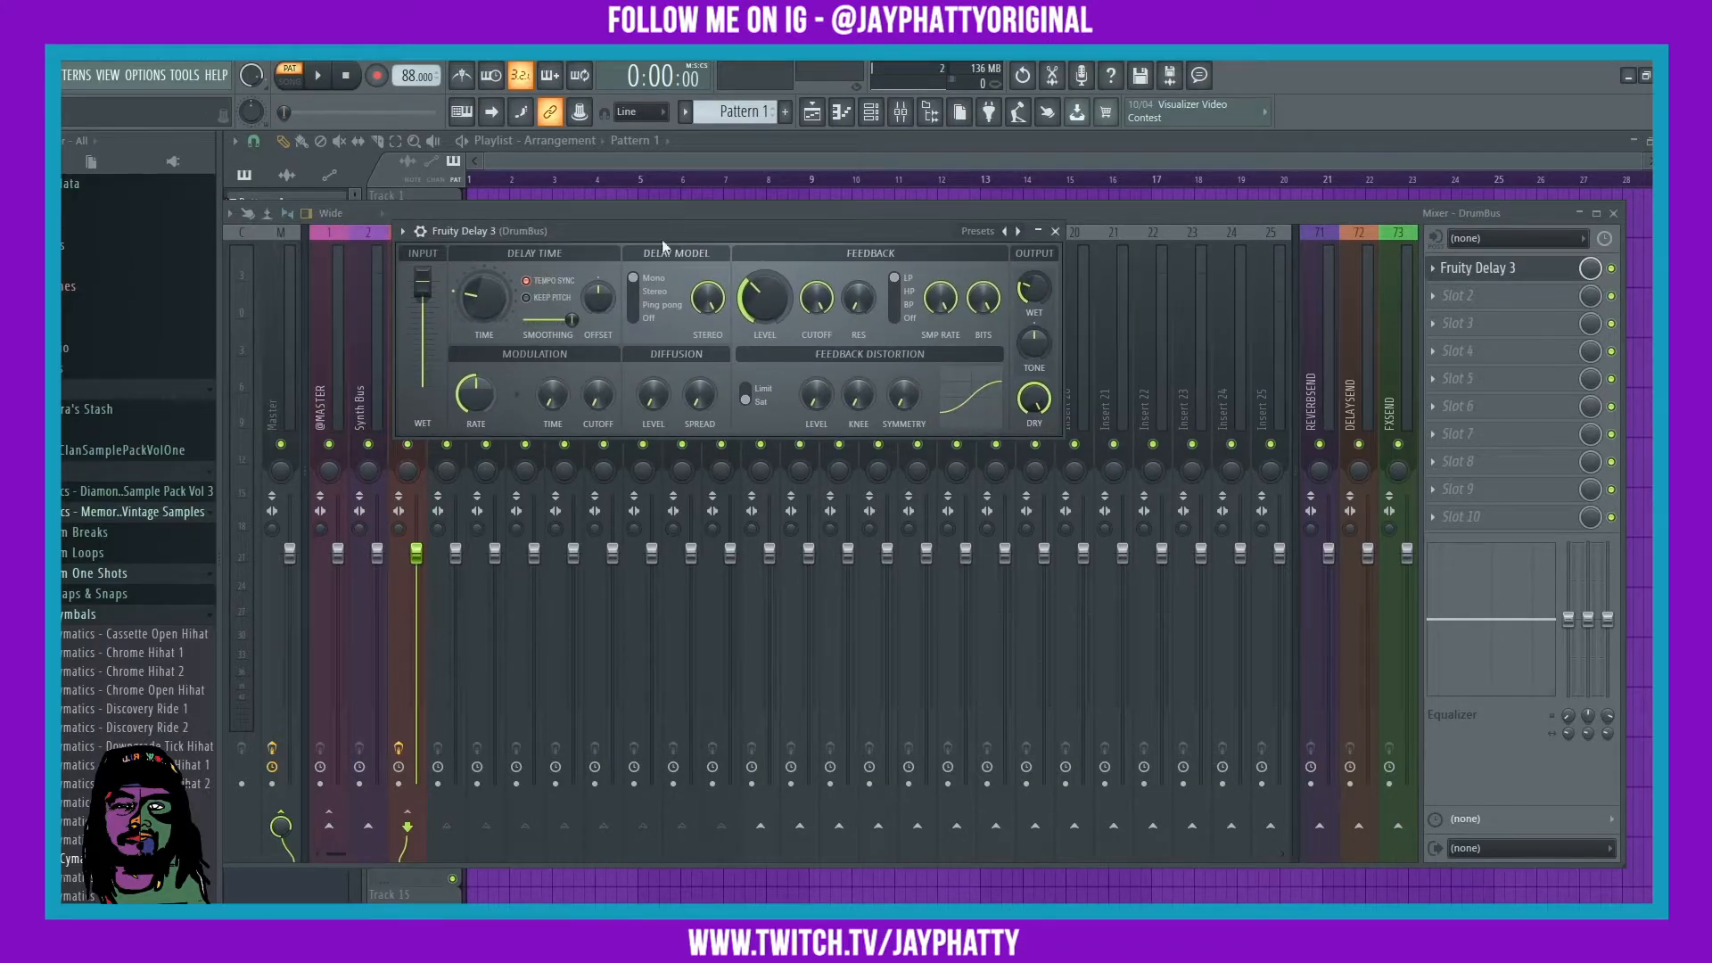
- Audition the first delay on the drum pattern, shortening its delay time and reducing its wet output
key(space)
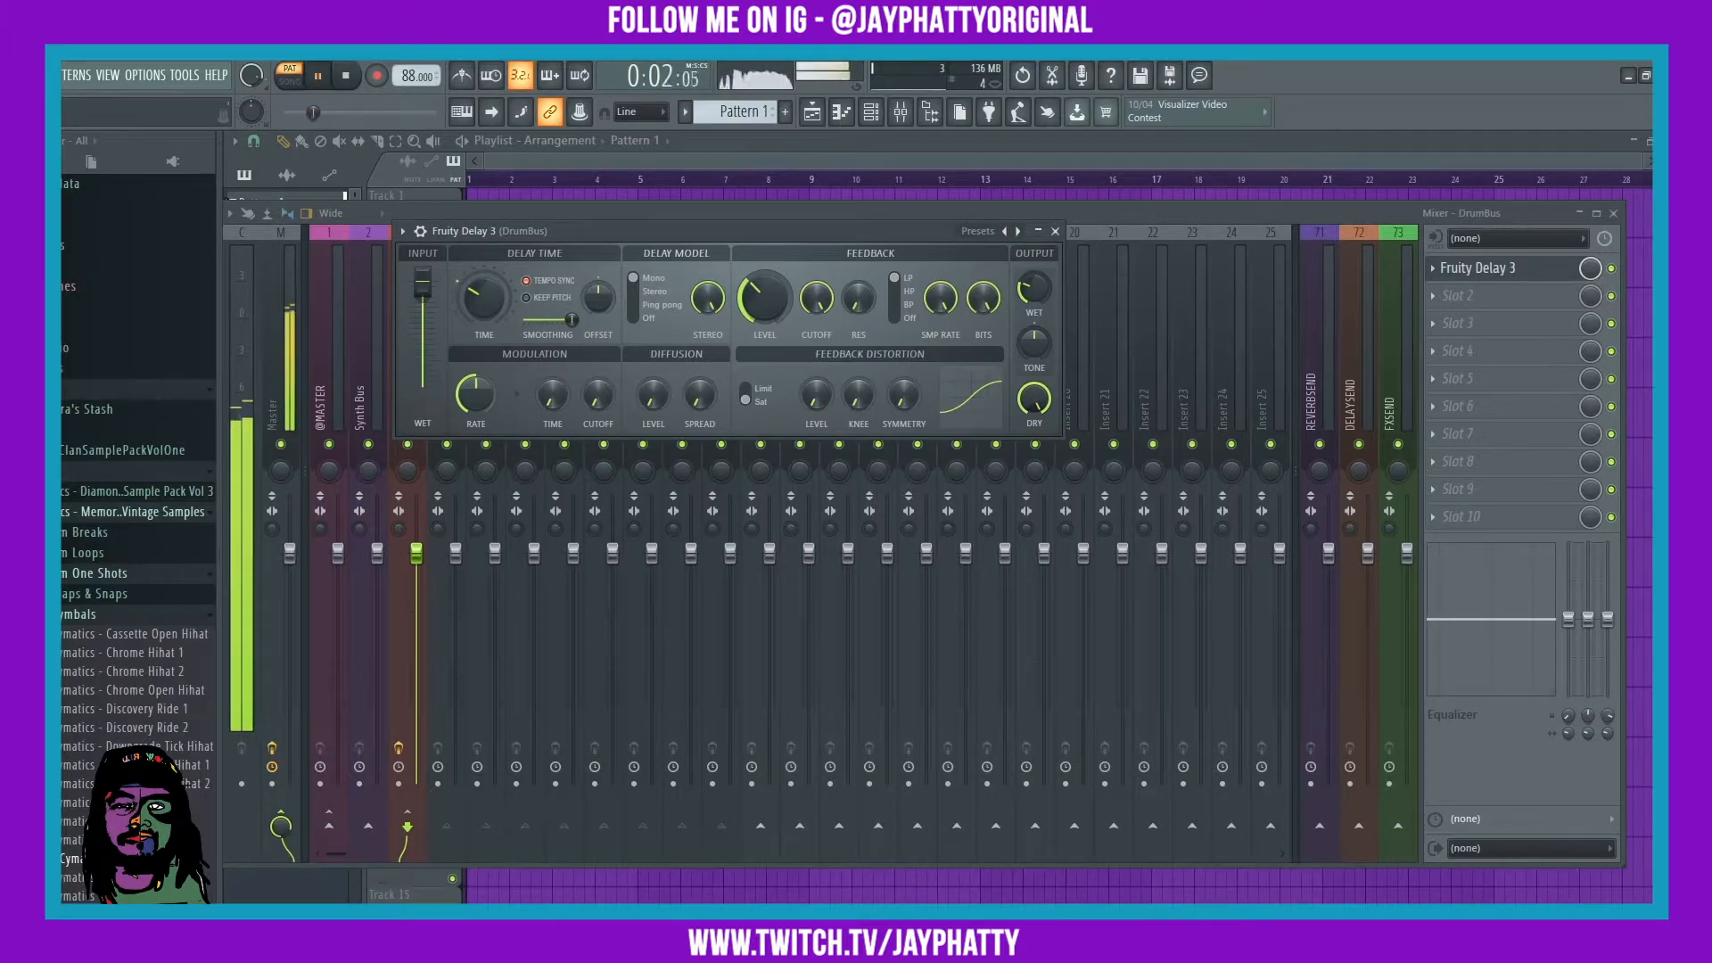
key(space)
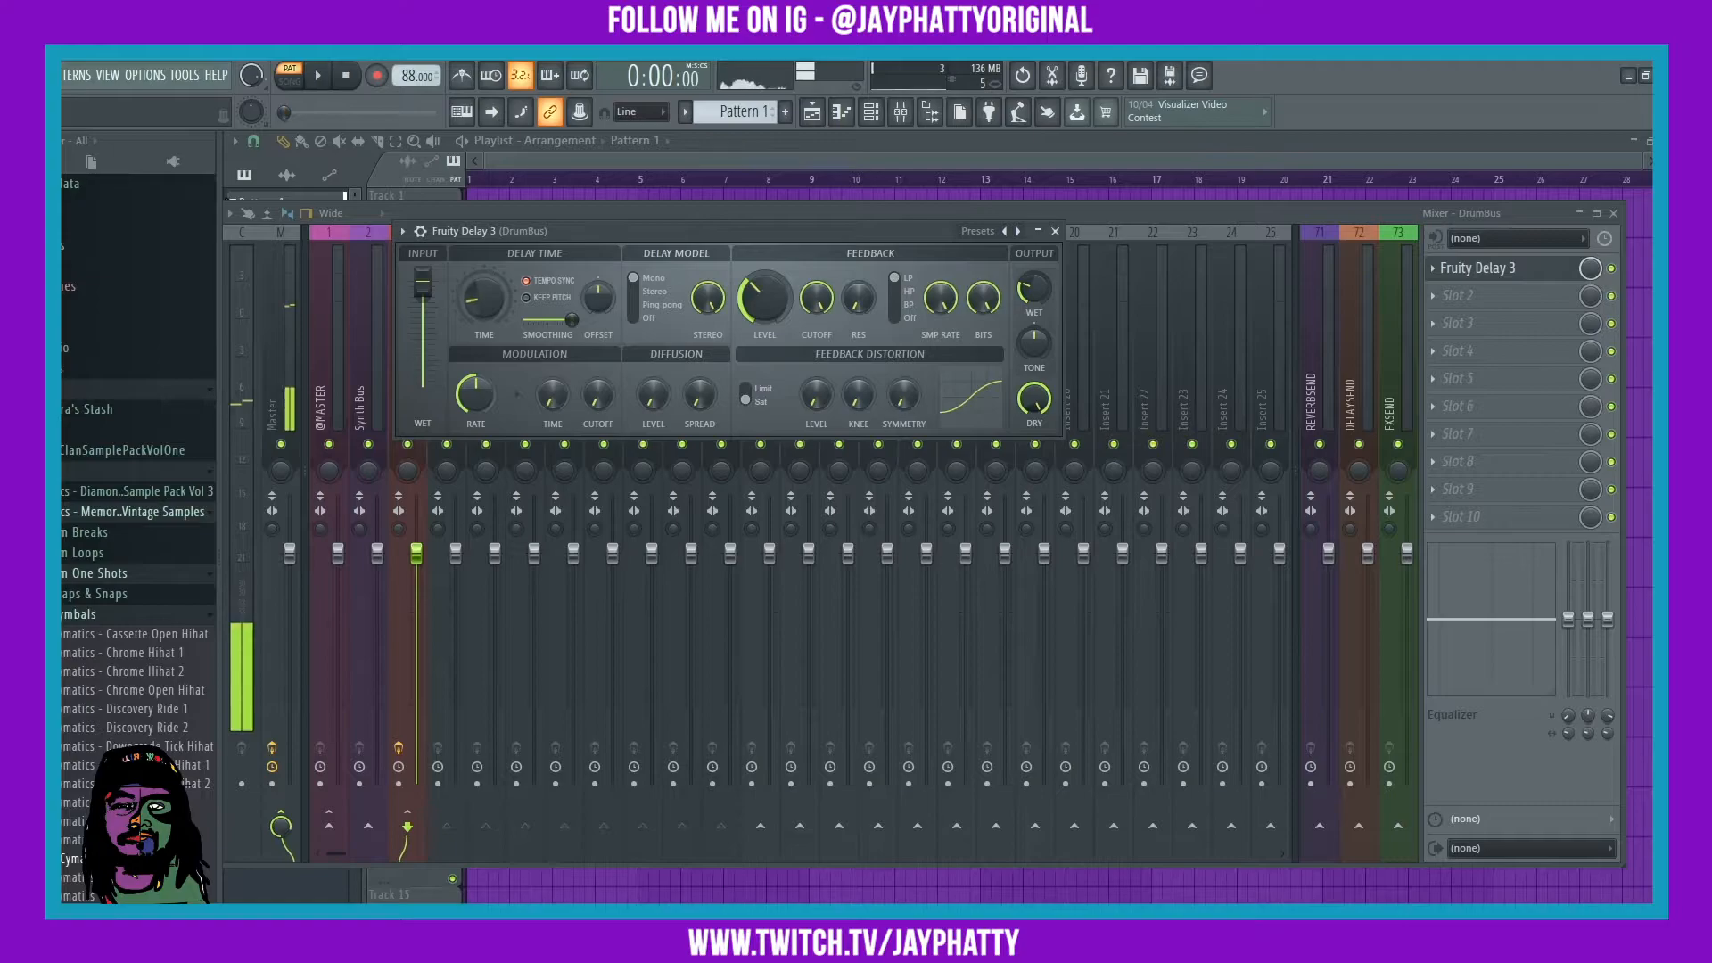
key(space)
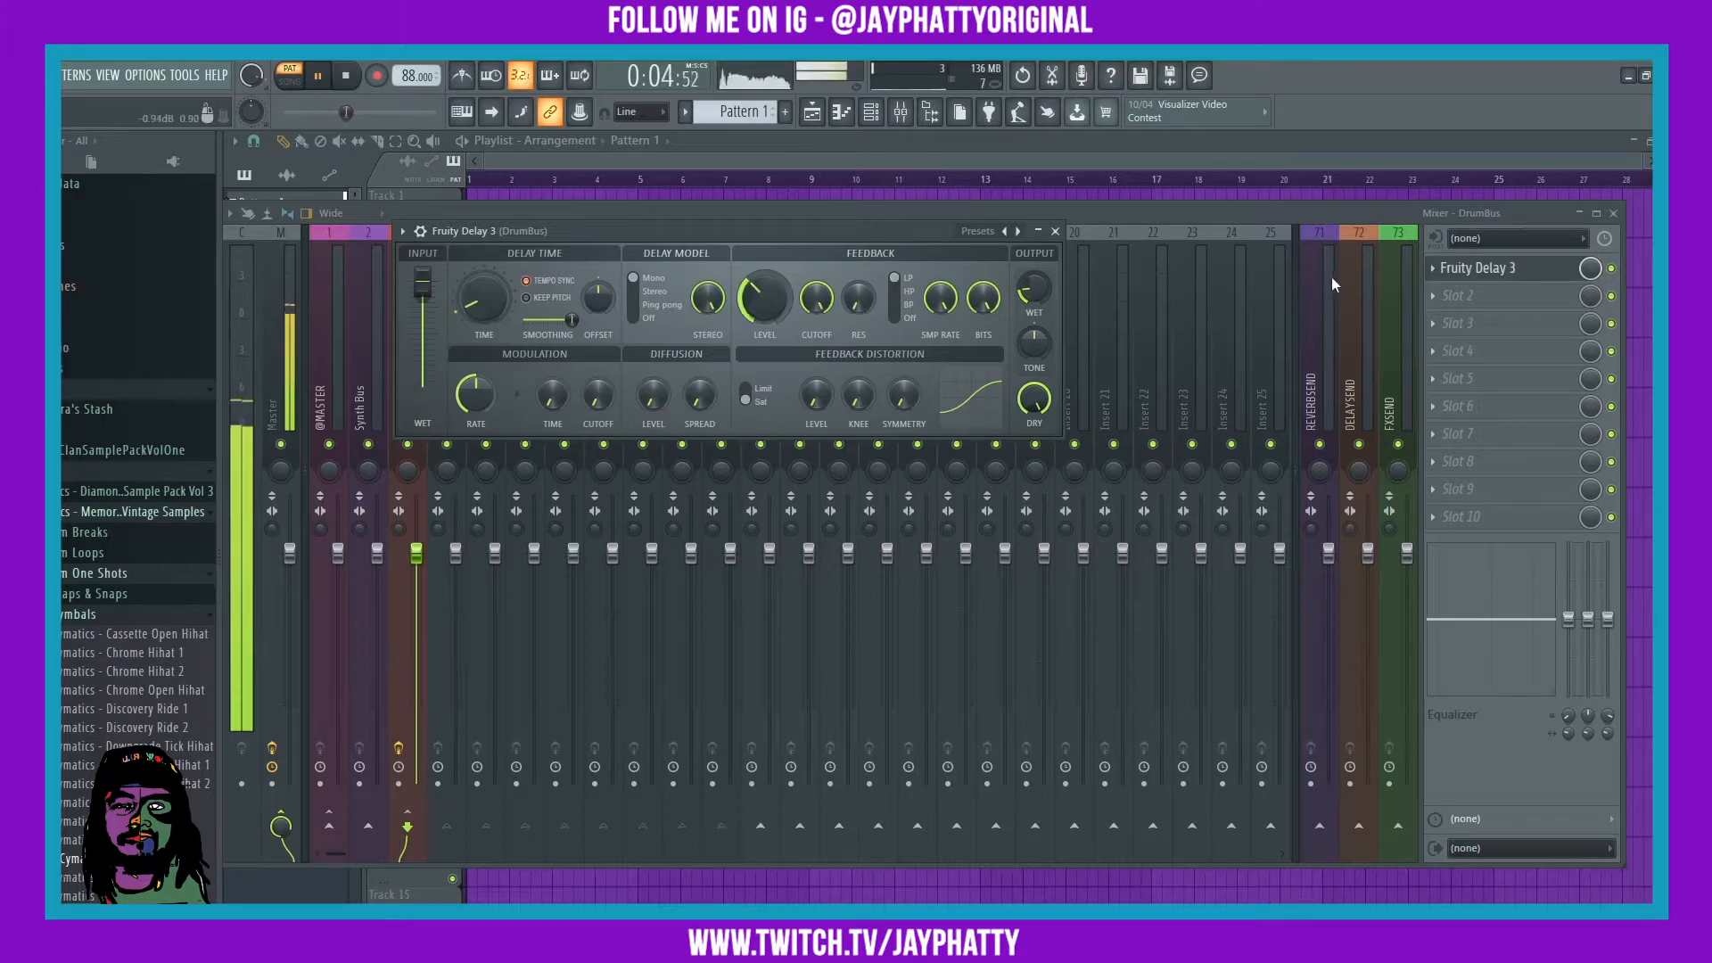
key(space)
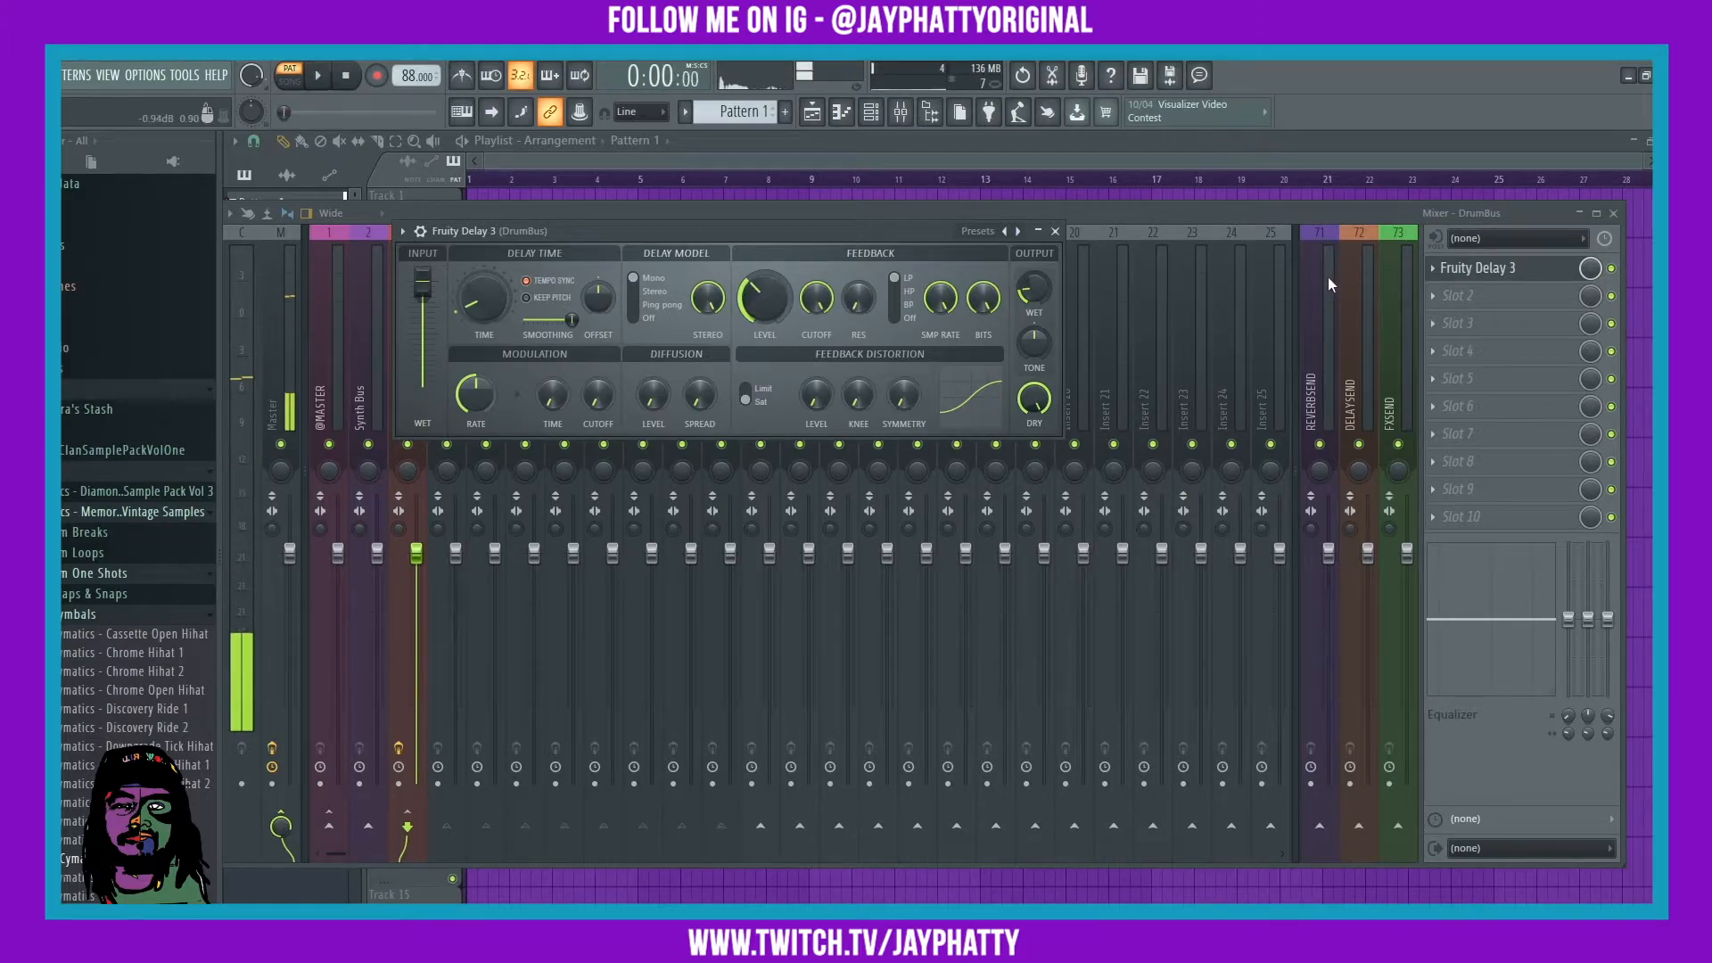
- Load a second Fruity Delay 3 into slot 2 of the DrumBus and turn off its tempo sync
click(1457, 296)
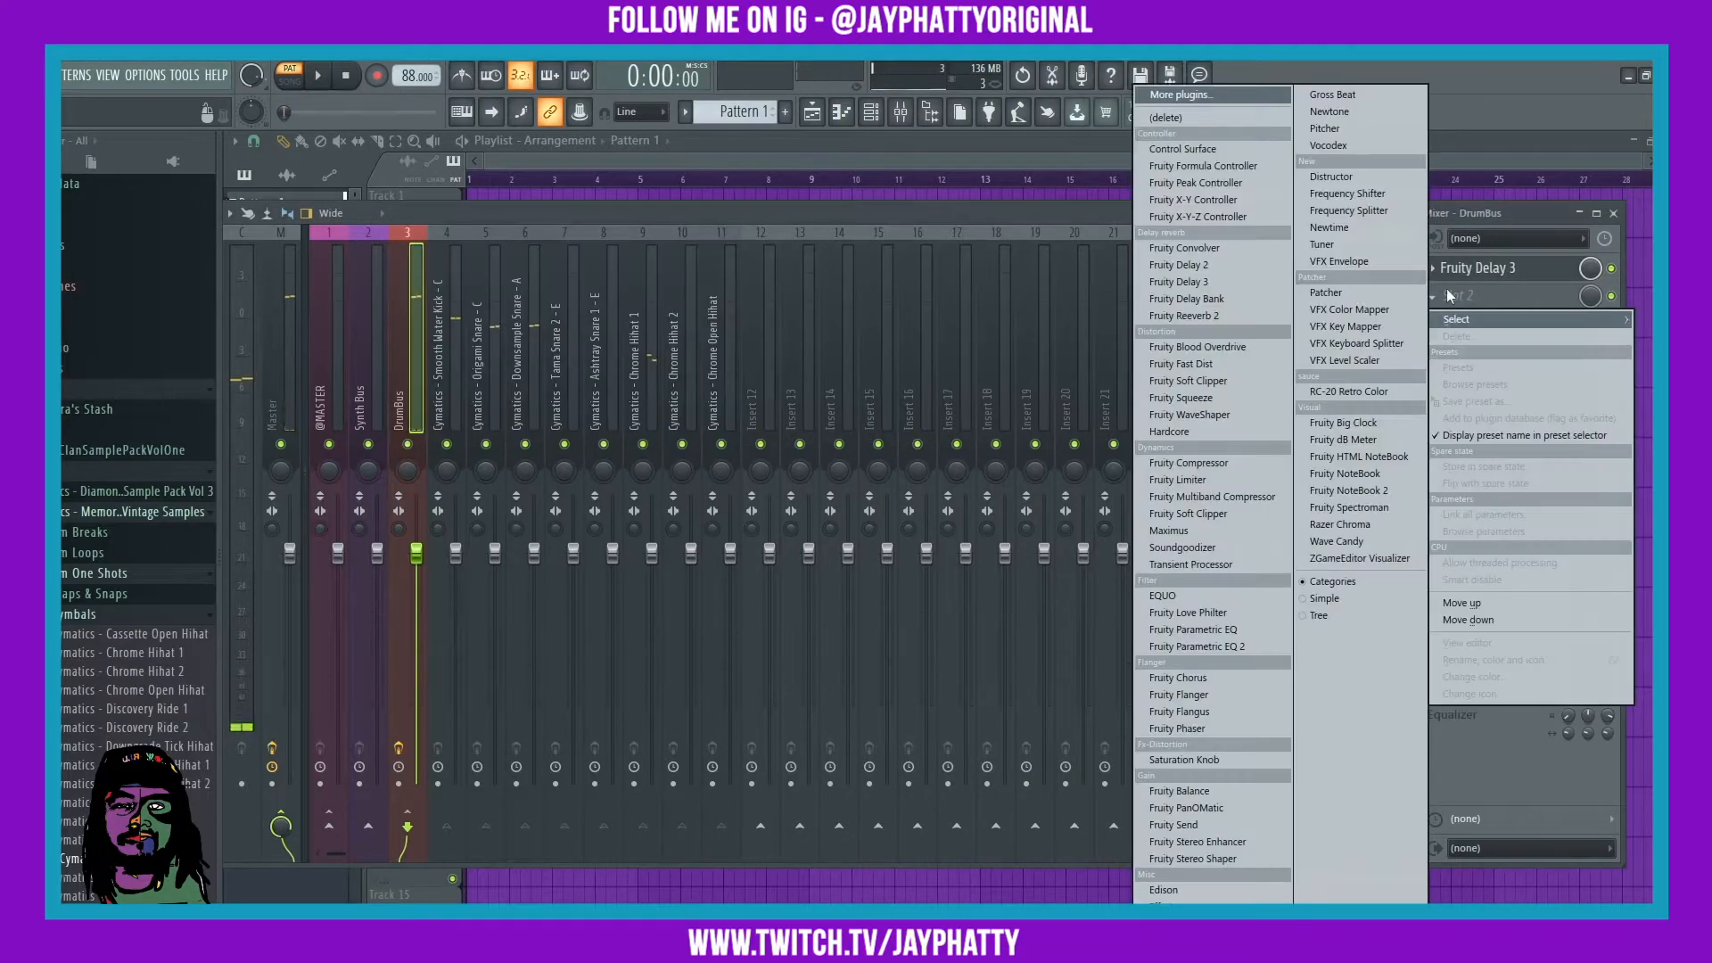
click(1228, 283)
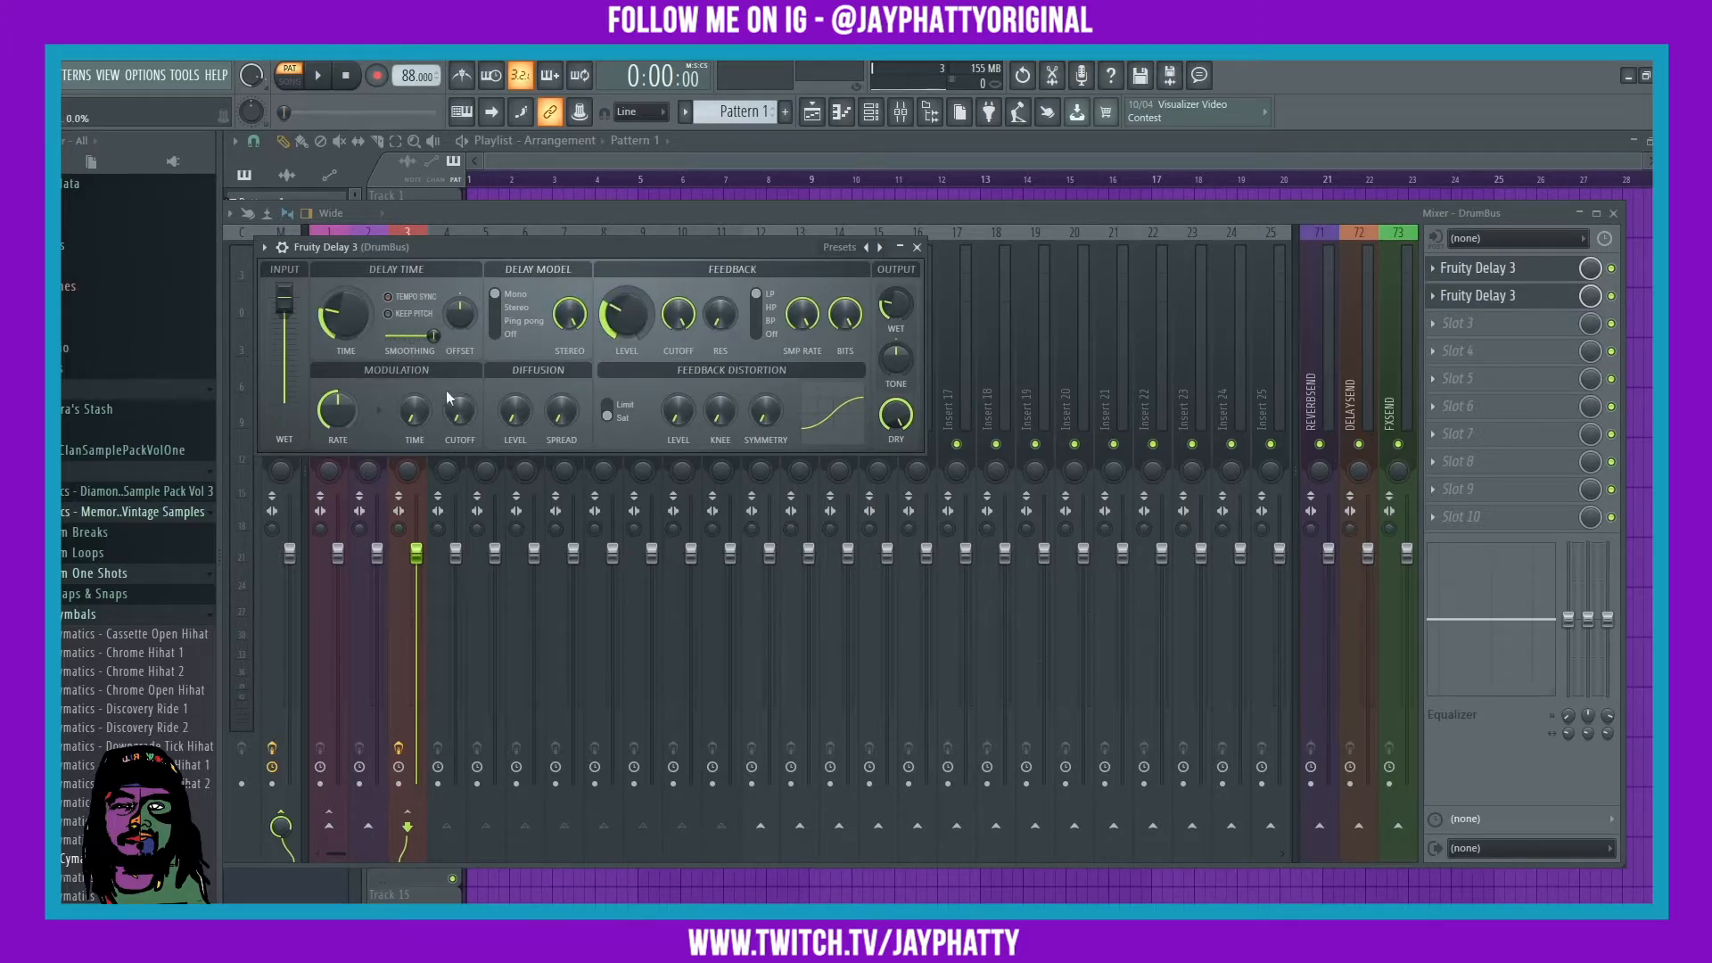
- Adjust the second delay's time and wet output and lower its feedback cutoff during playback, then close the plugin
key(space)
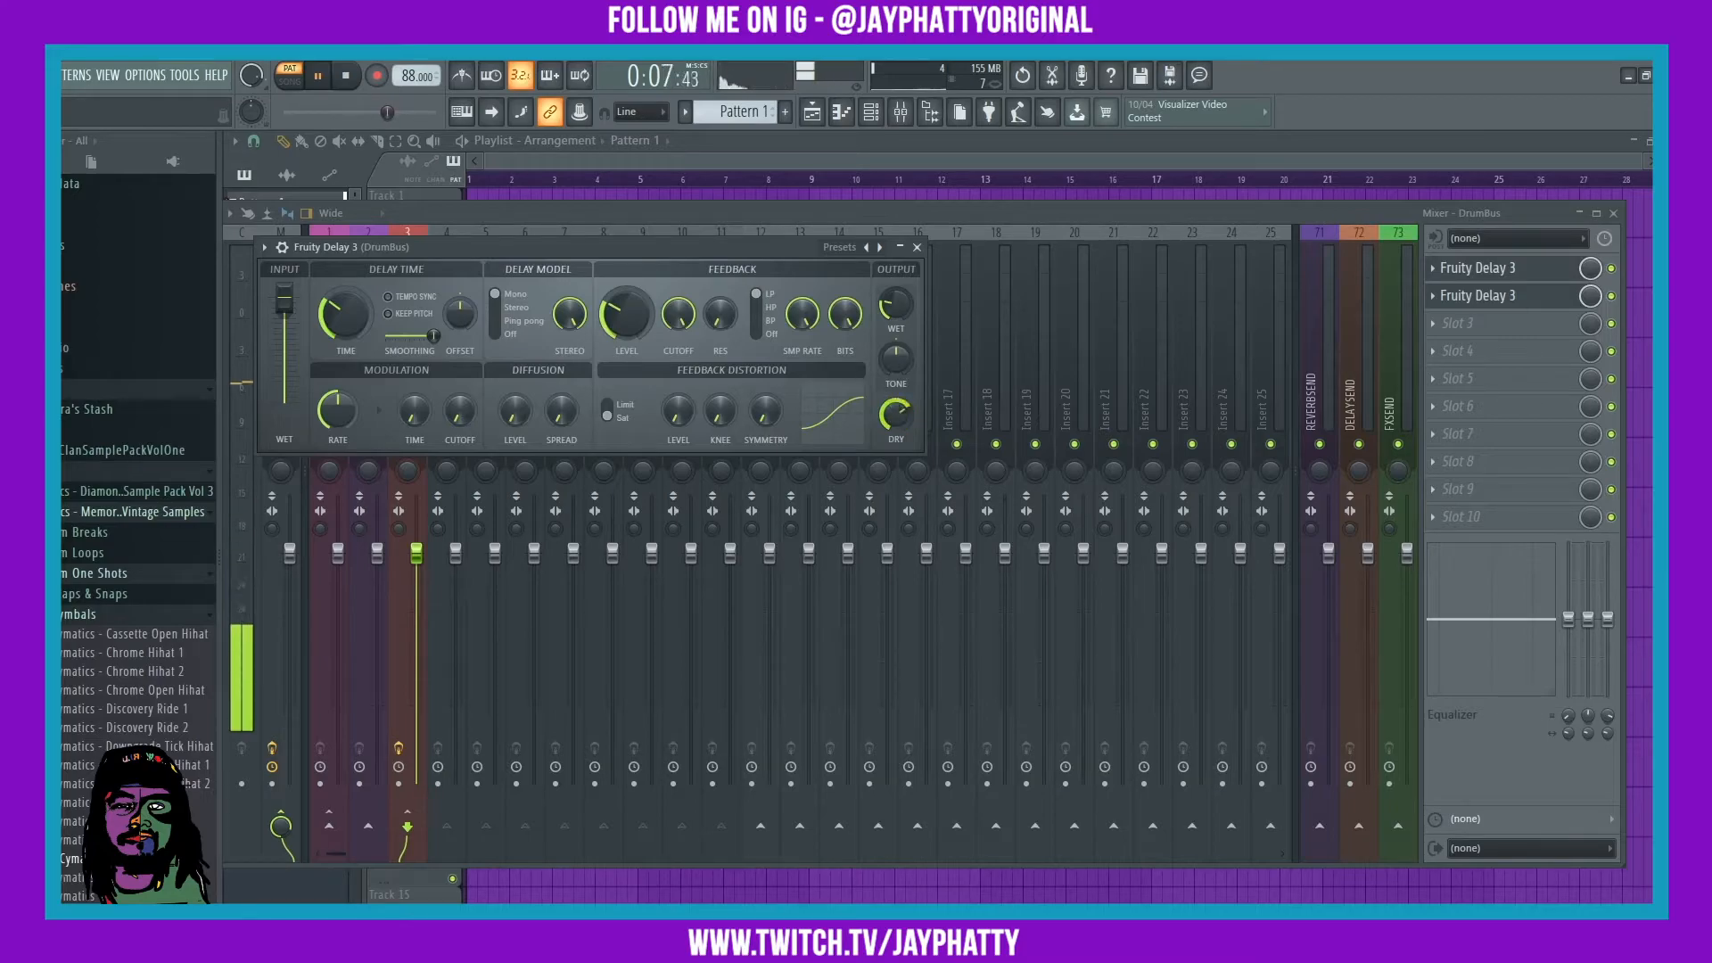
drag(894, 320, 895, 326)
mouse_move(348, 312)
mouse_down()
mouse_move(348, 263)
mouse_move(355, 306)
mouse_up()
drag(894, 307, 894, 314)
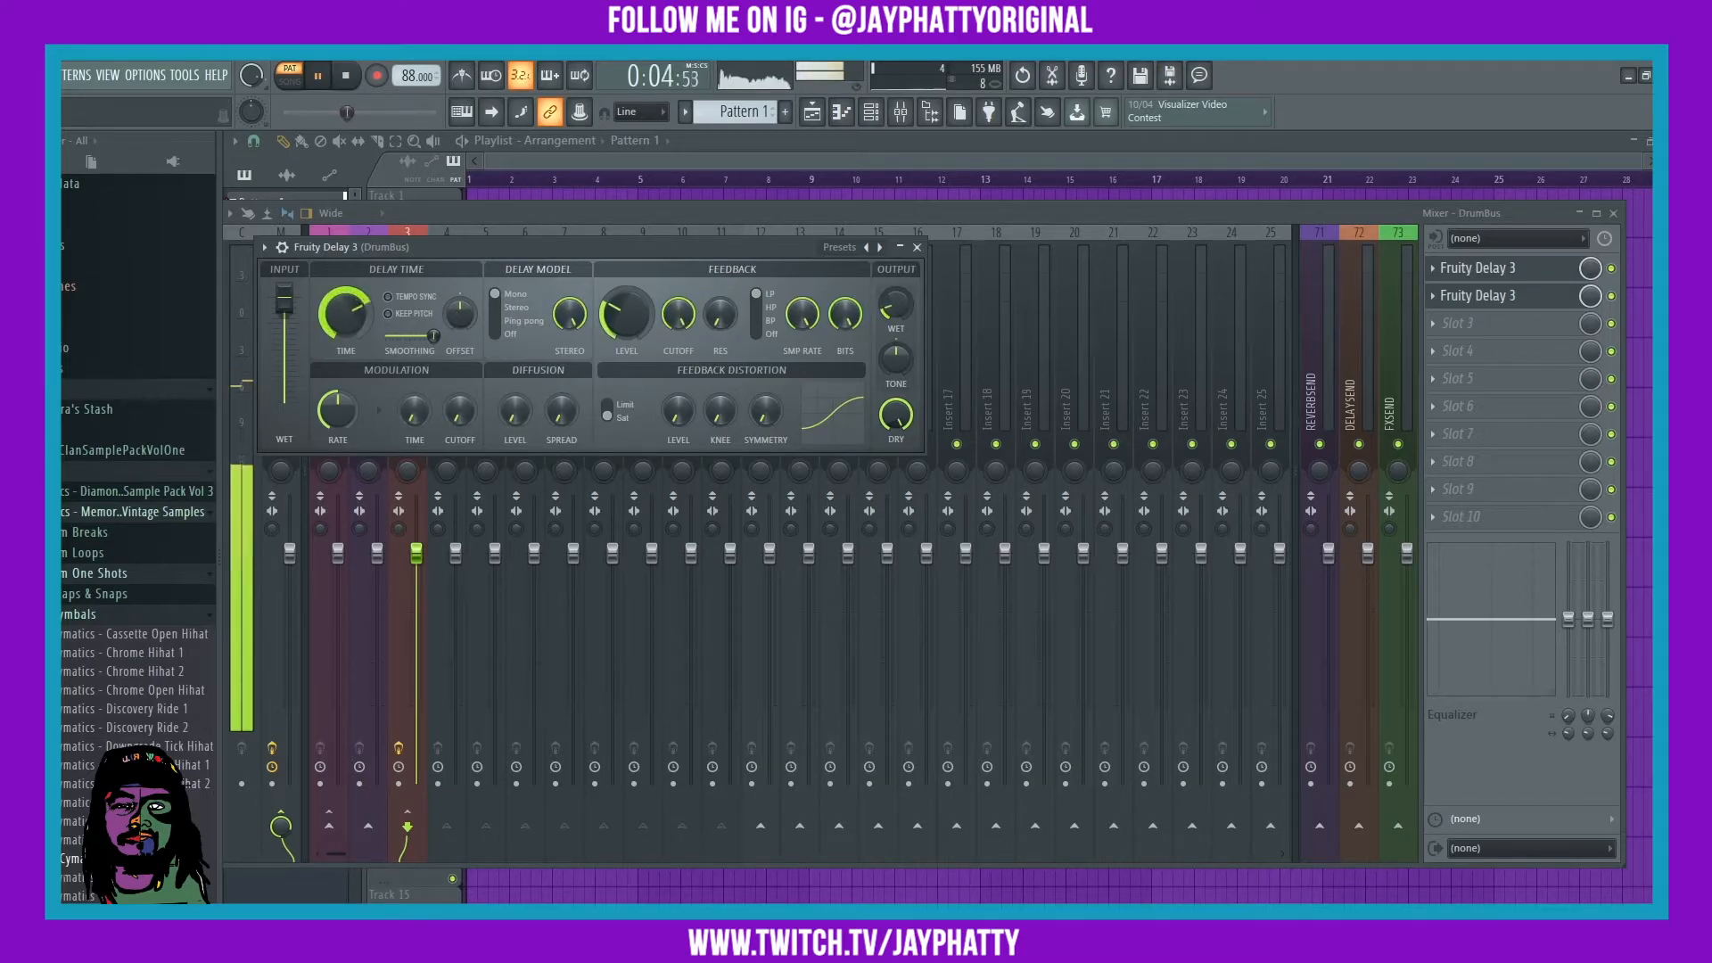
drag(361, 323, 360, 337)
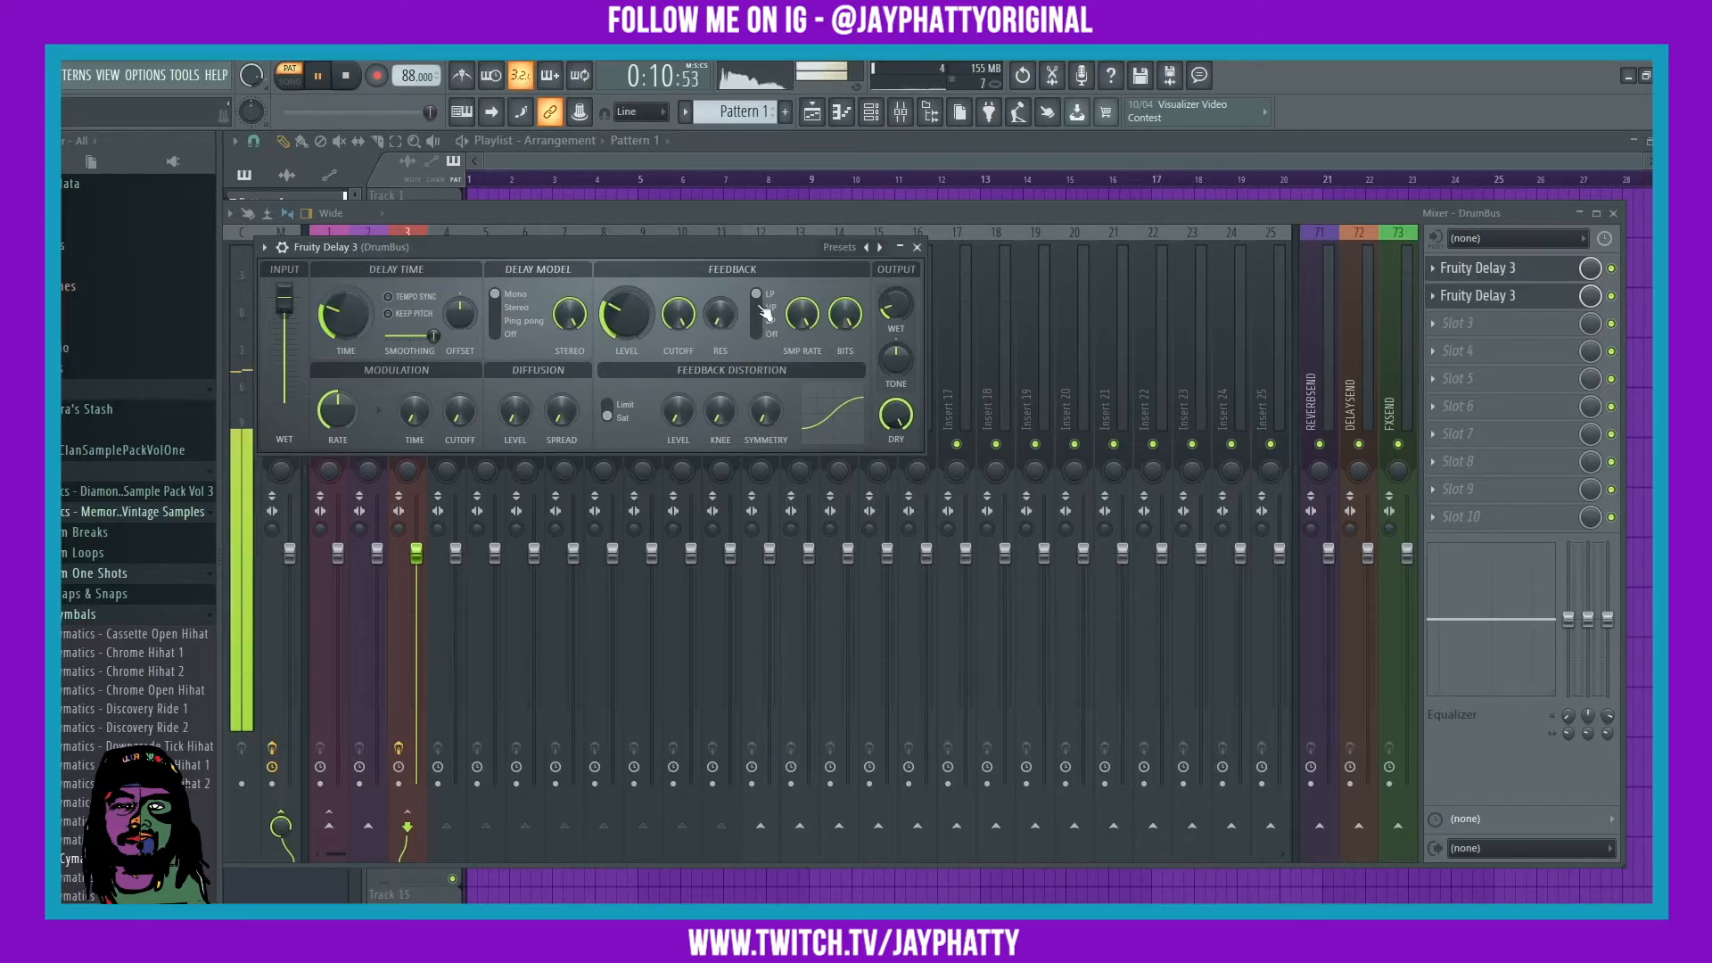
drag(685, 321, 684, 409)
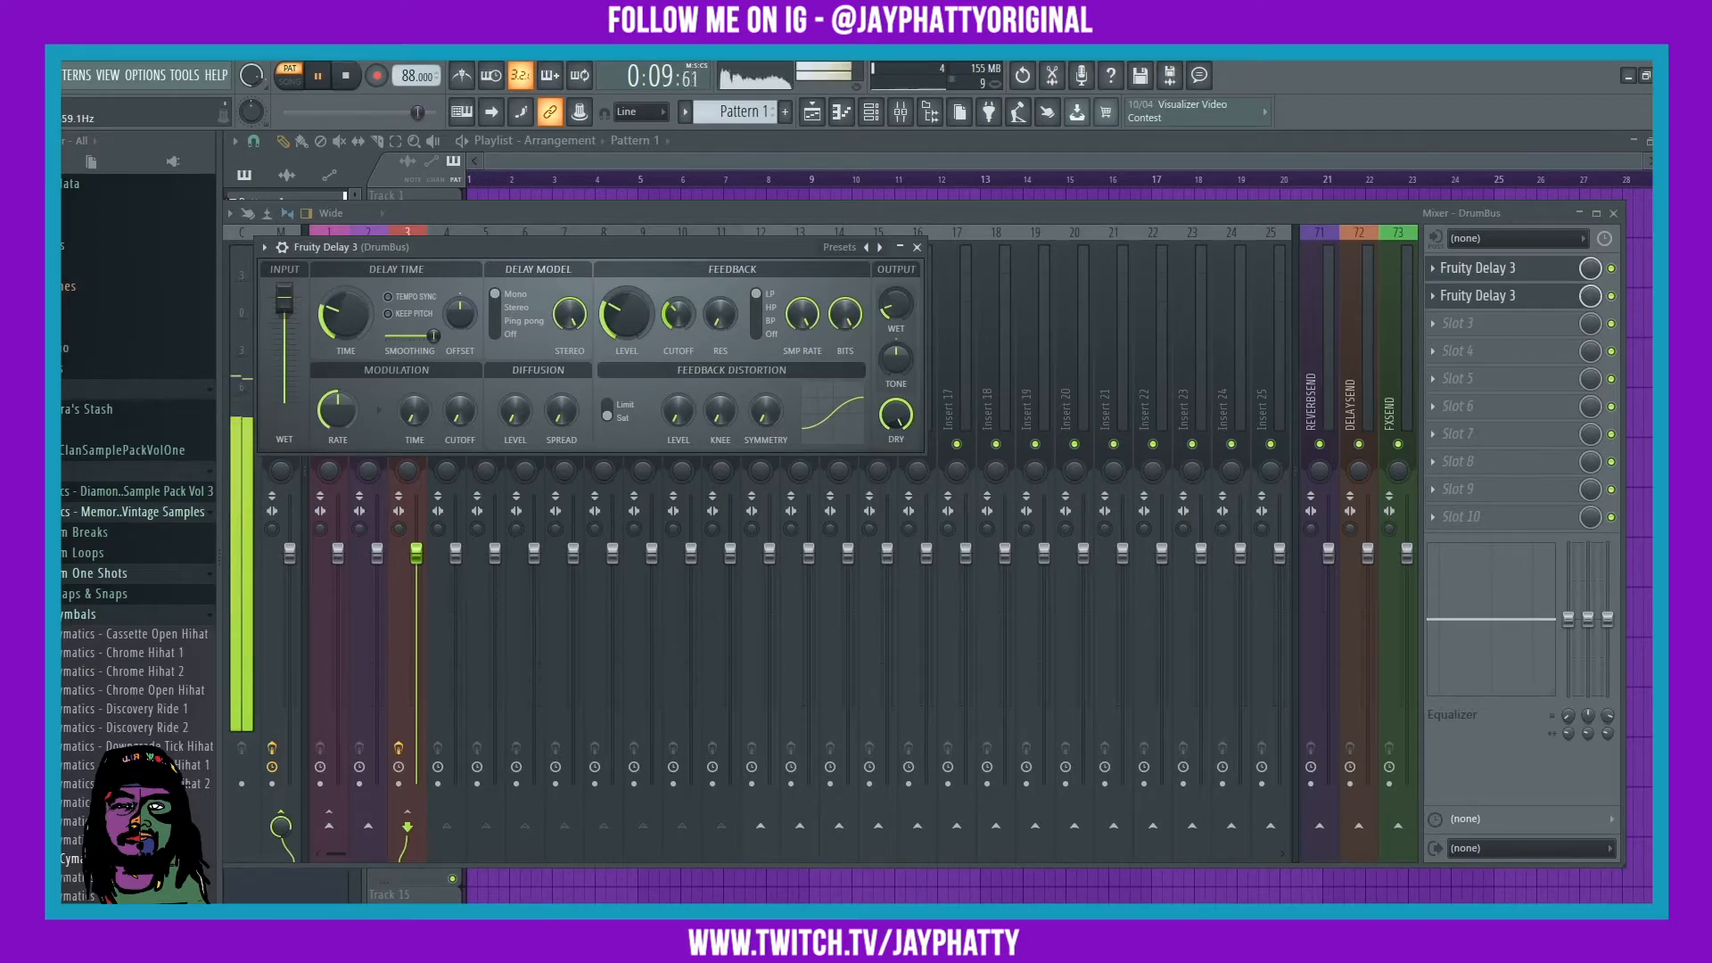
click(916, 247)
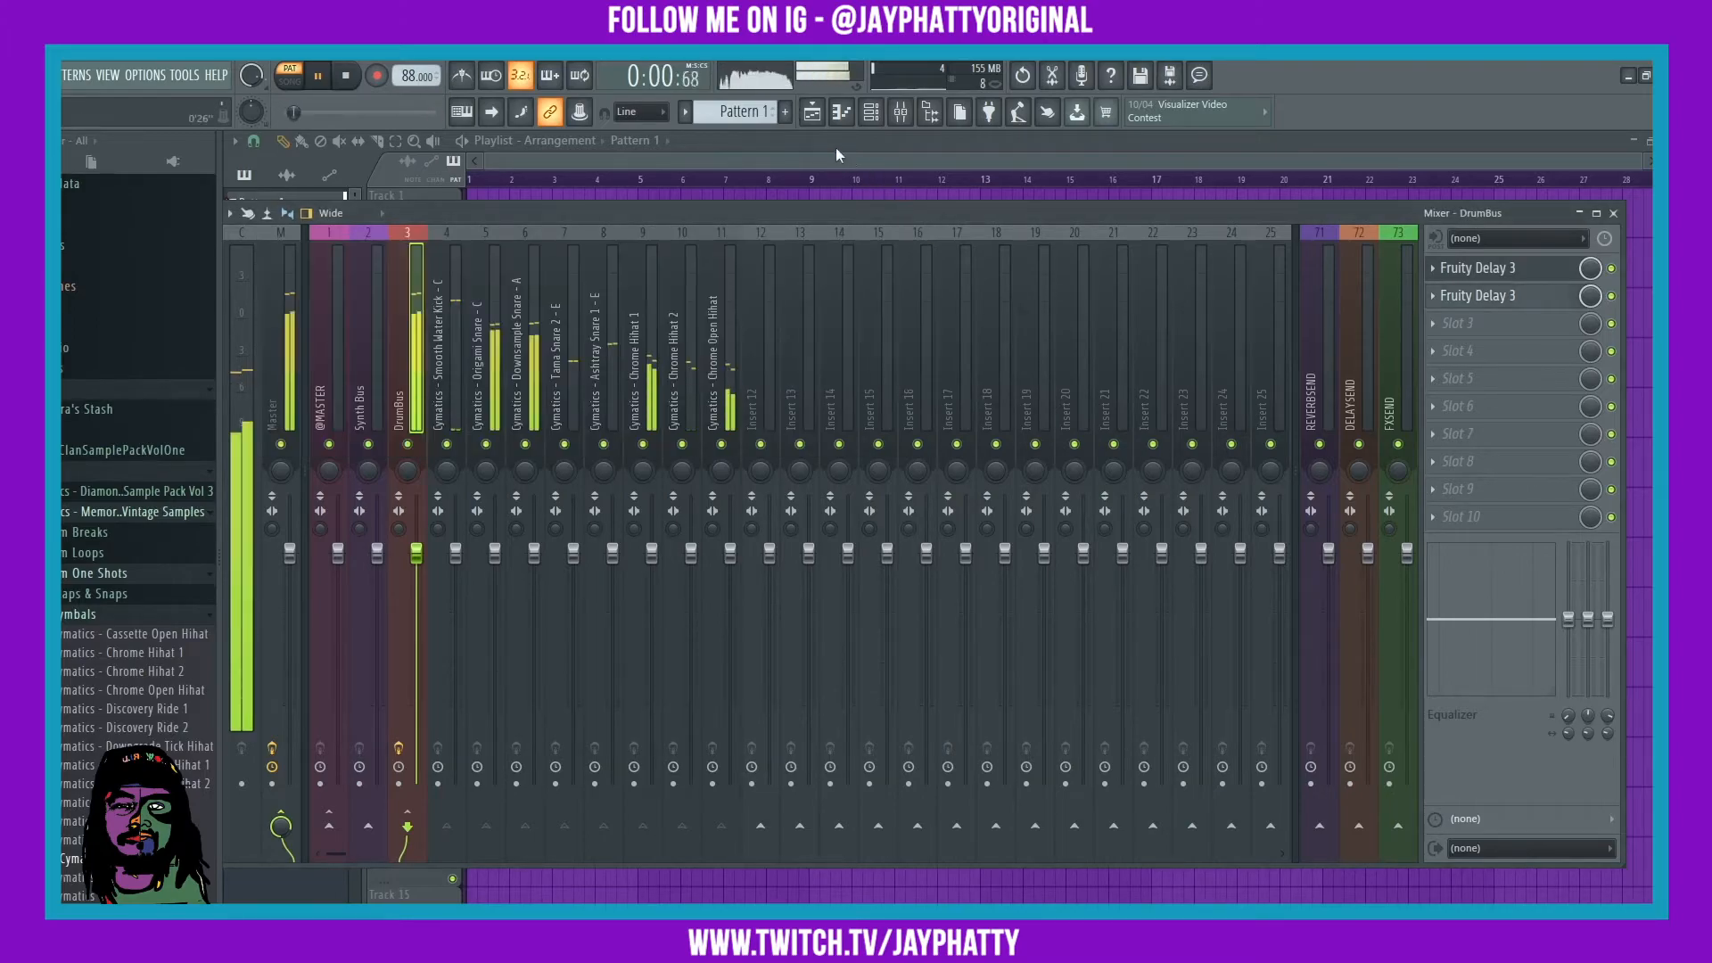
- Place two consecutive Pattern 1 clips on Track 1 of the playlist, starting at bars 1 and 5
click(837, 151)
mouse_move(637, 223)
mouse_down()
mouse_move(463, 212)
mouse_move(665, 218)
mouse_up()
click(469, 81)
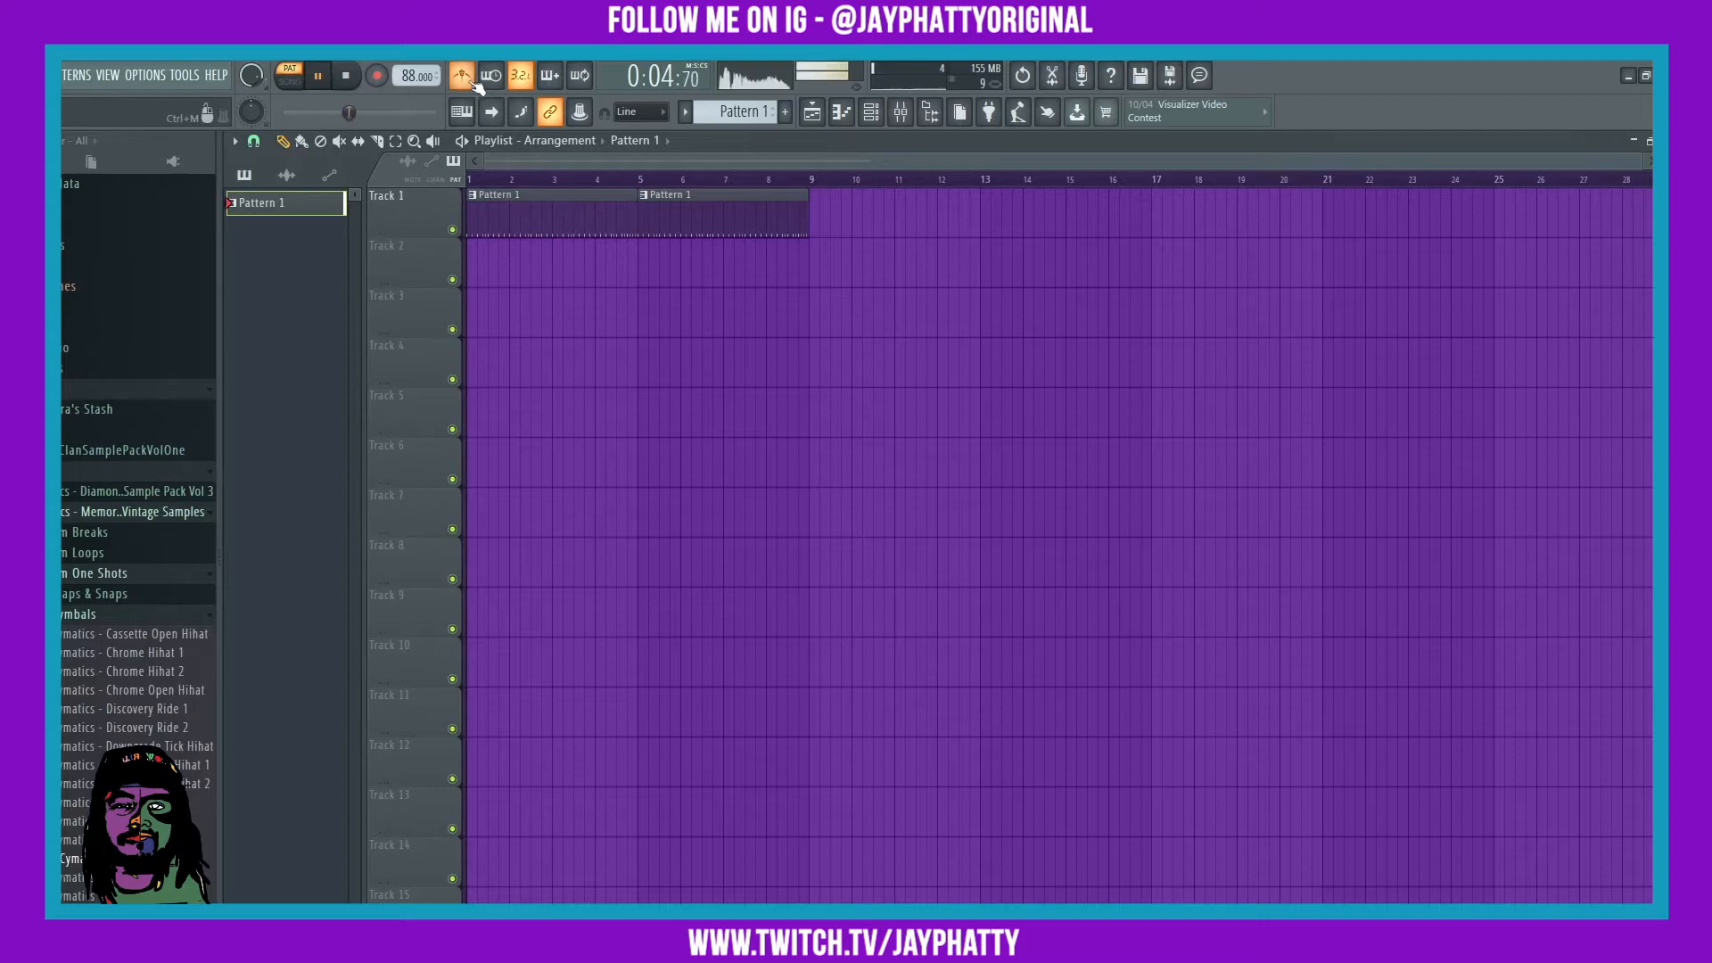
click(471, 81)
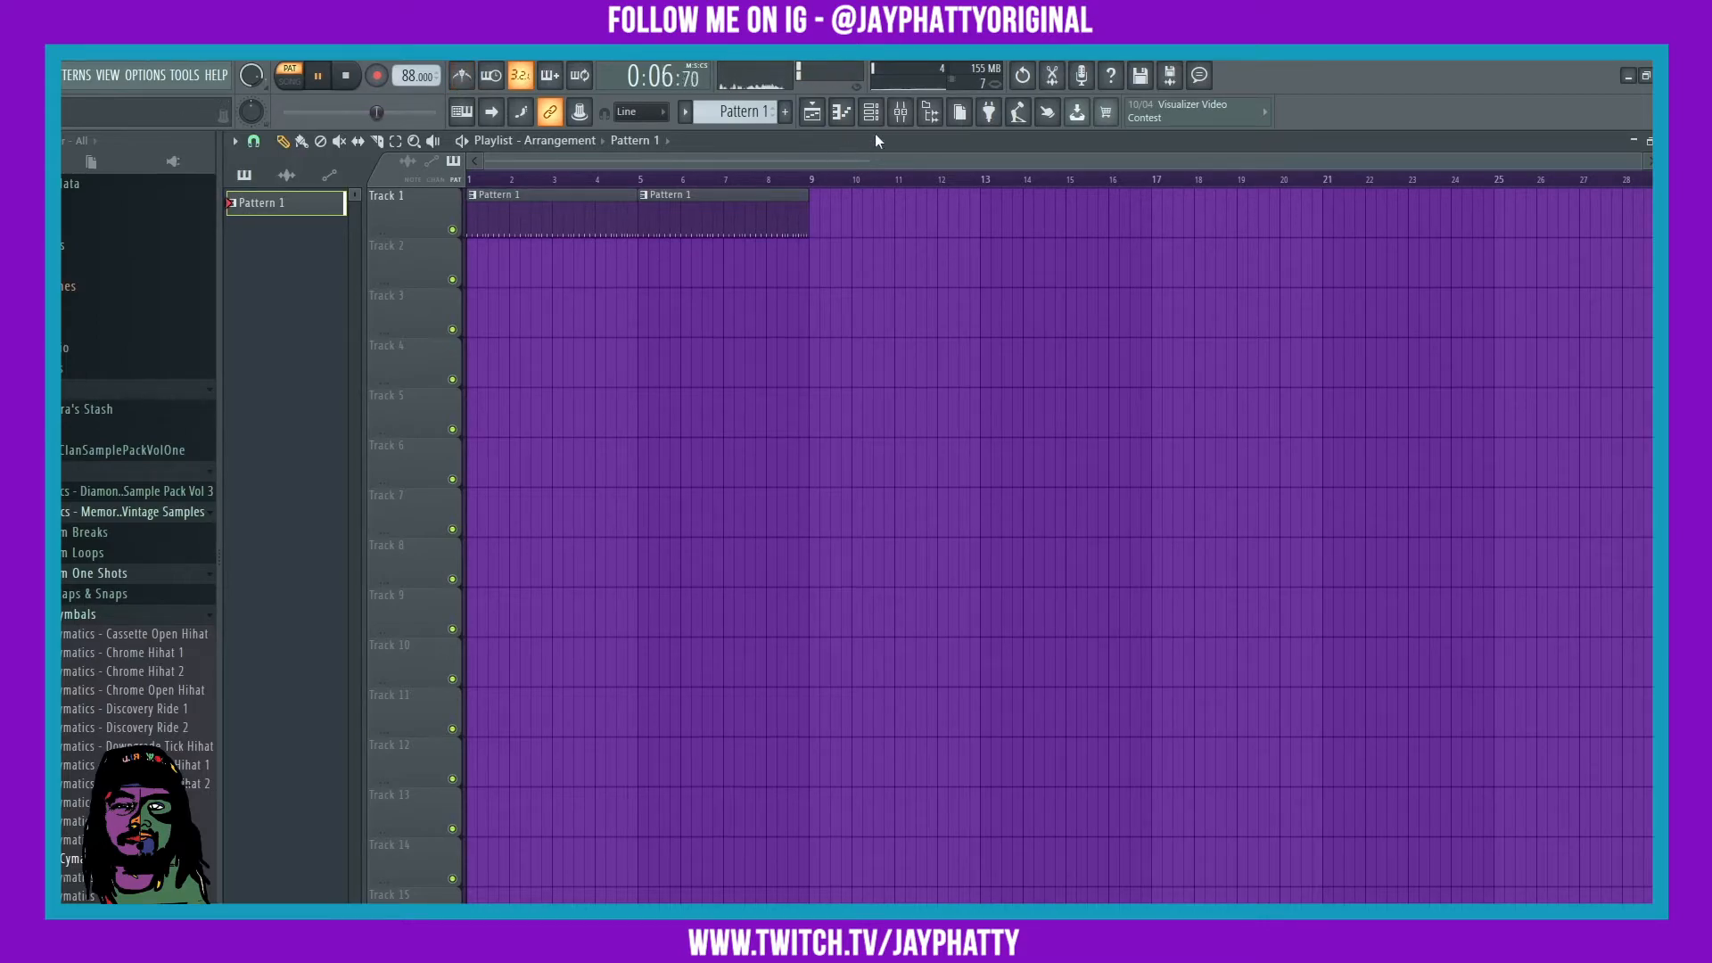
- Return to the DrumBus in the mixer, listen to the drums through both delays and stop playback
click(871, 111)
click(900, 112)
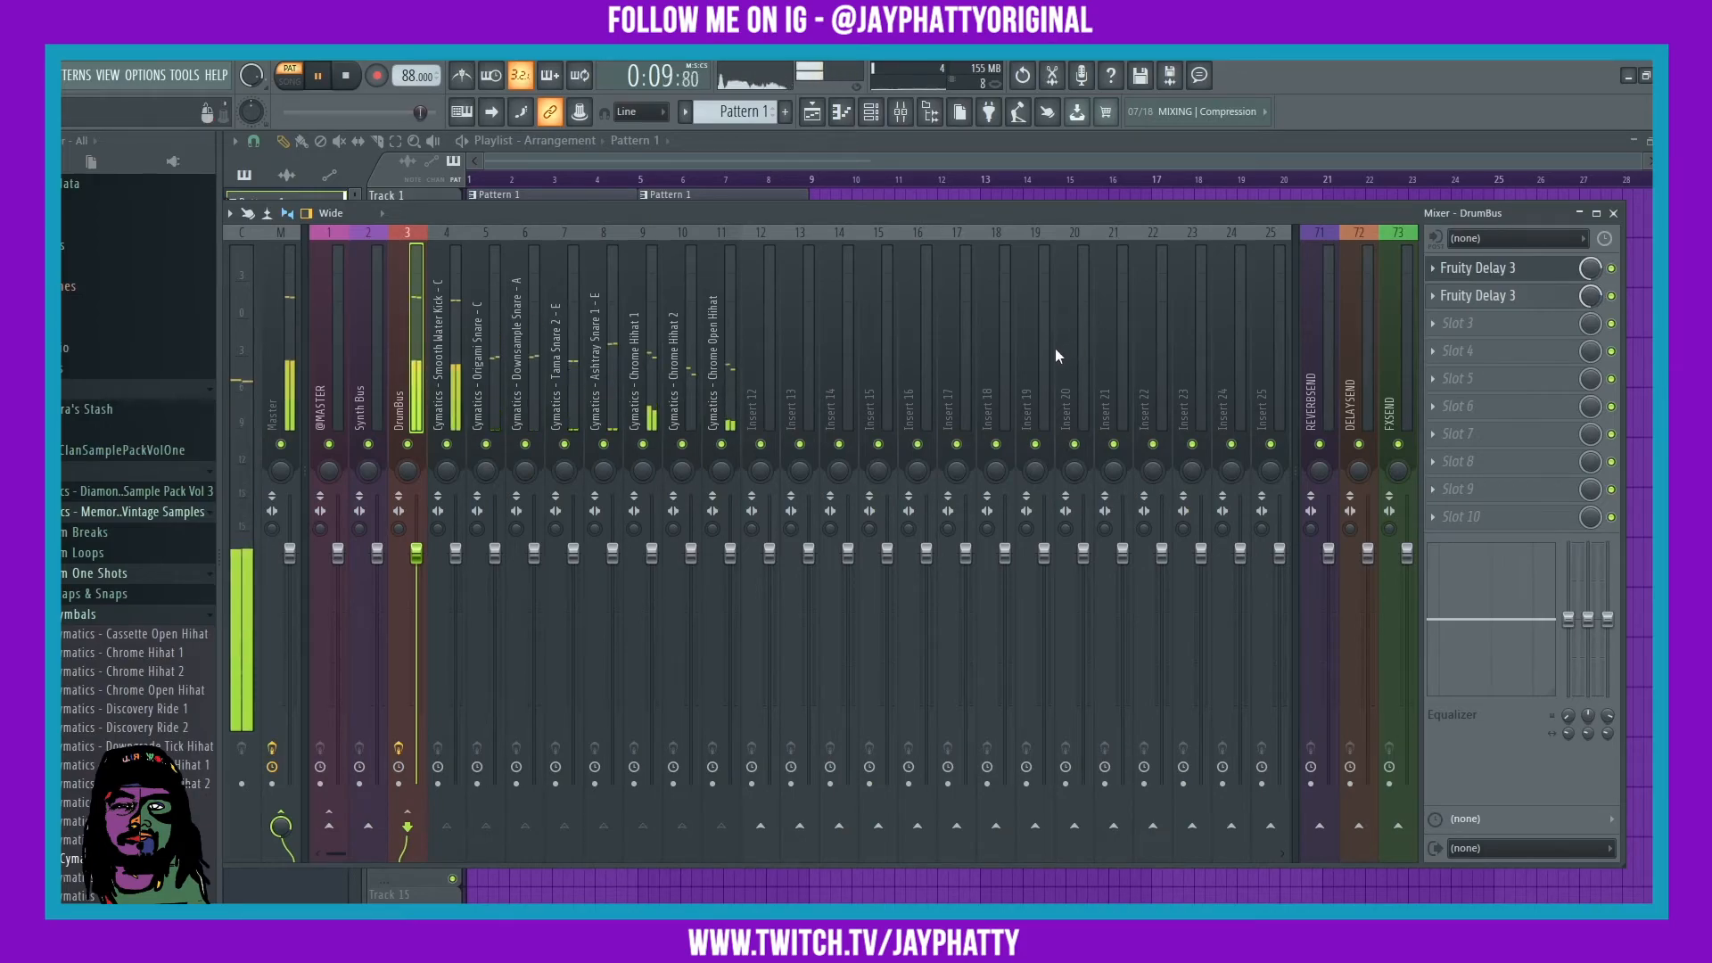
key(space)
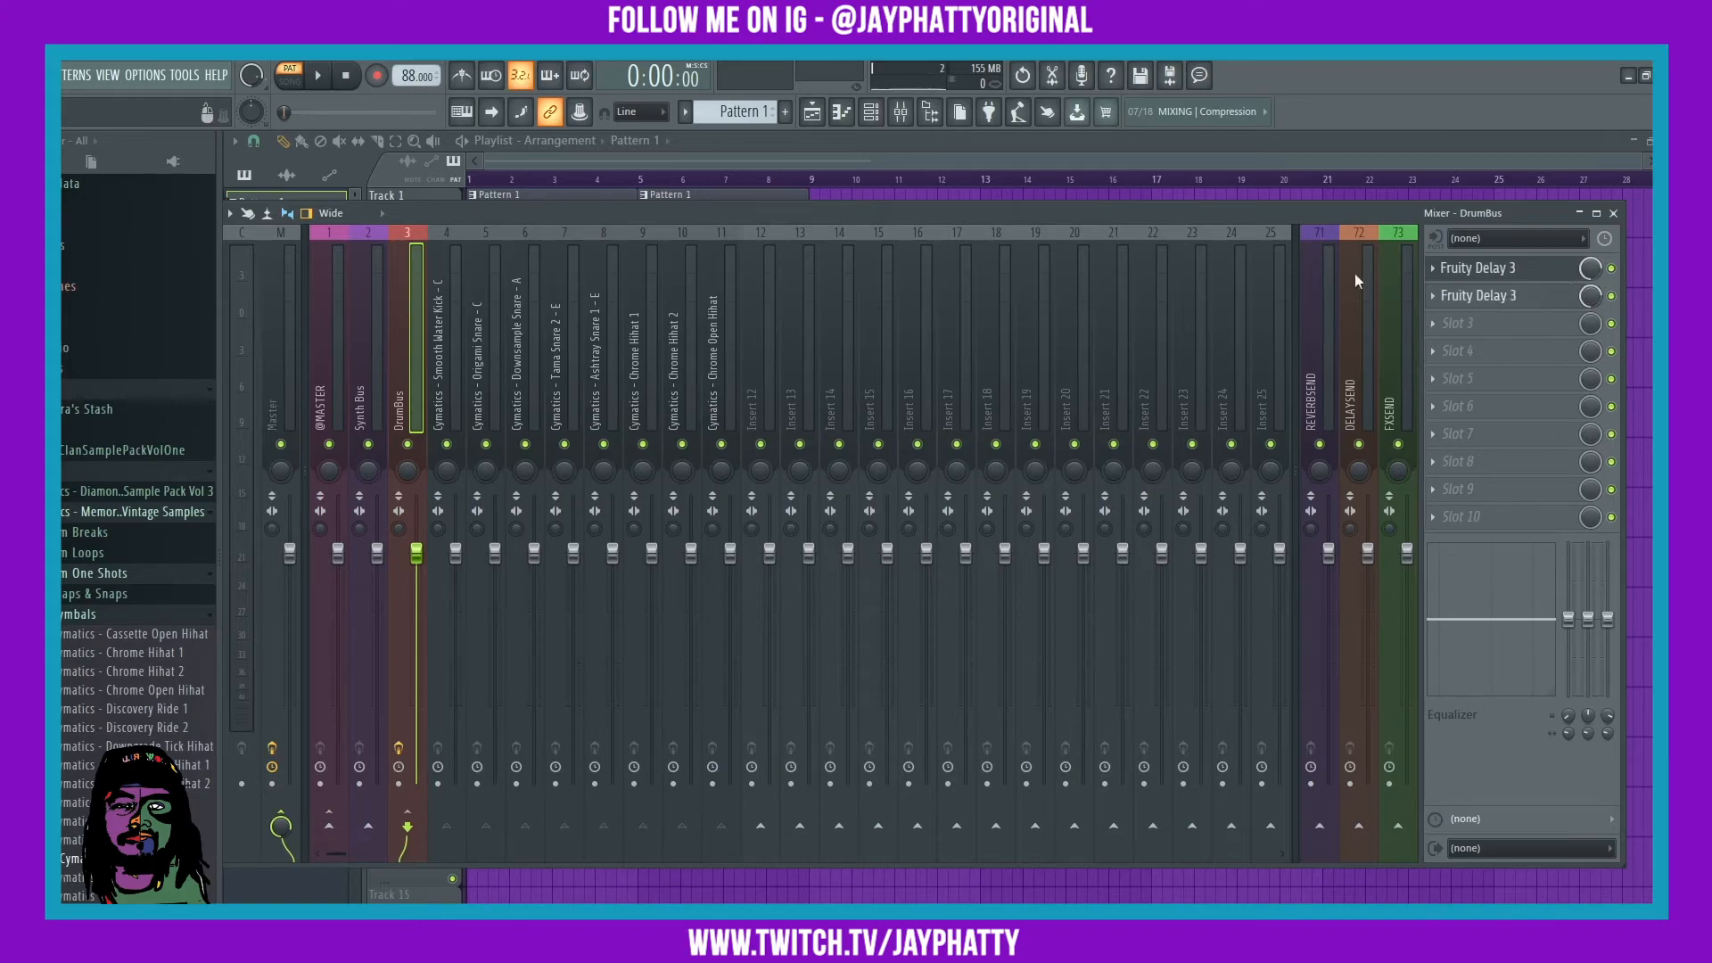
- Bring the playlist forward and focus on the two Pattern 1 clips on Track 1
click(832, 147)
scroll(813, 188, up, 1)
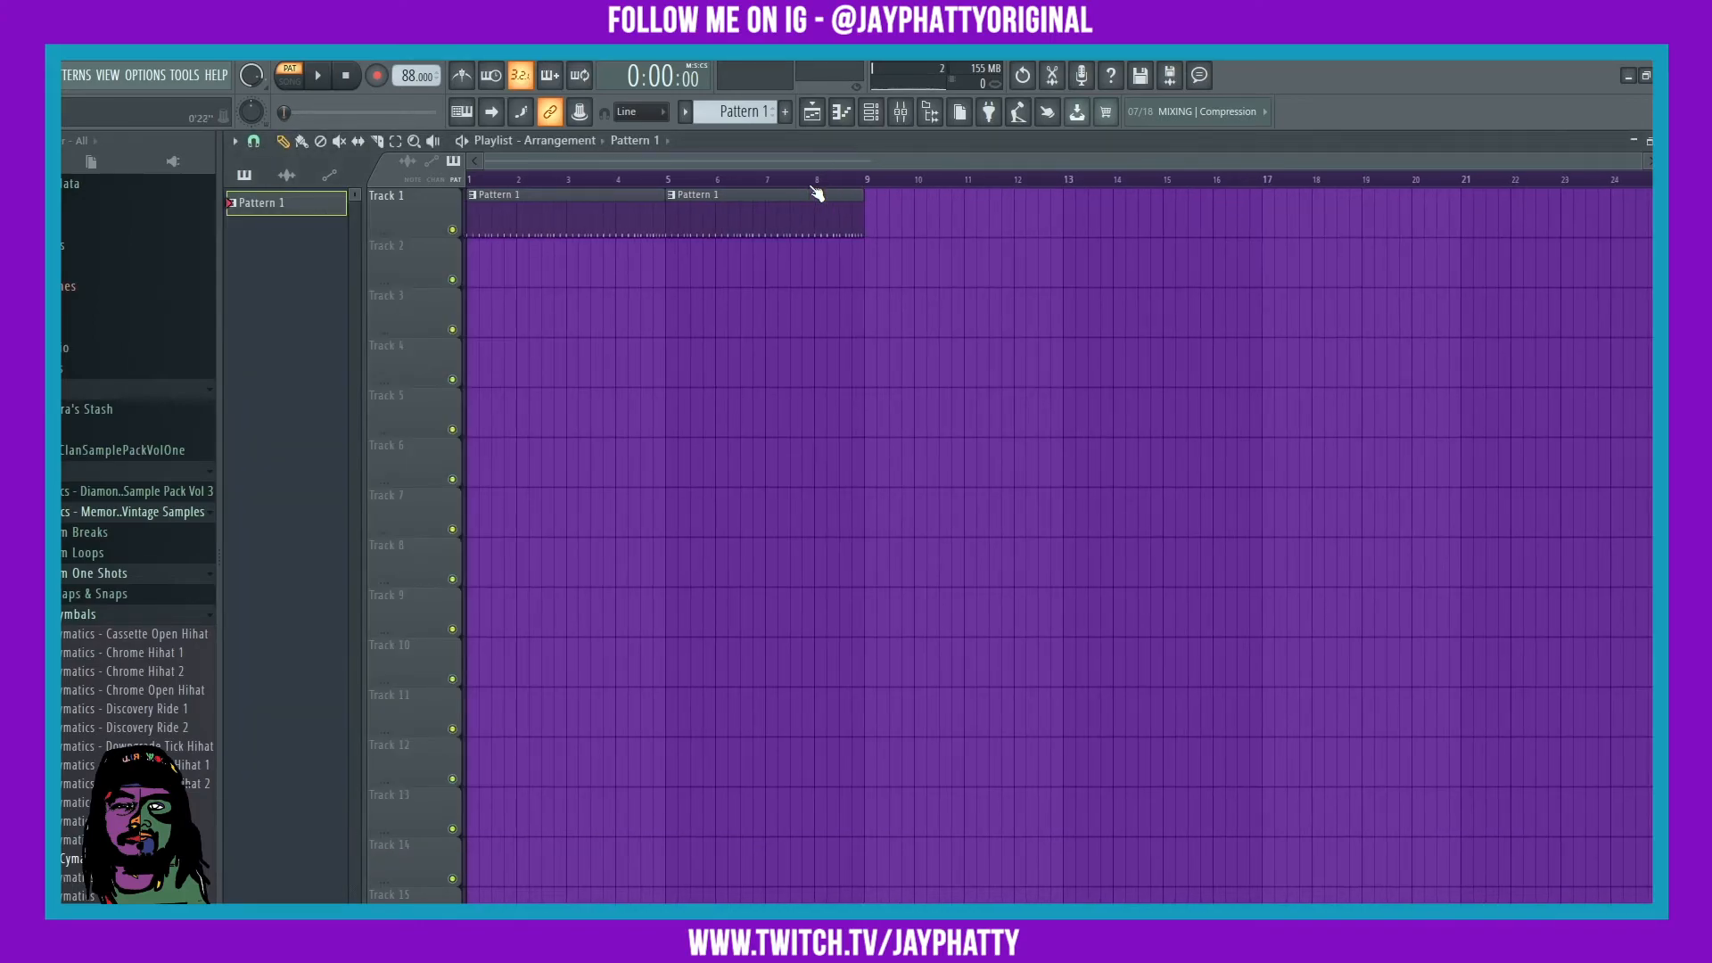